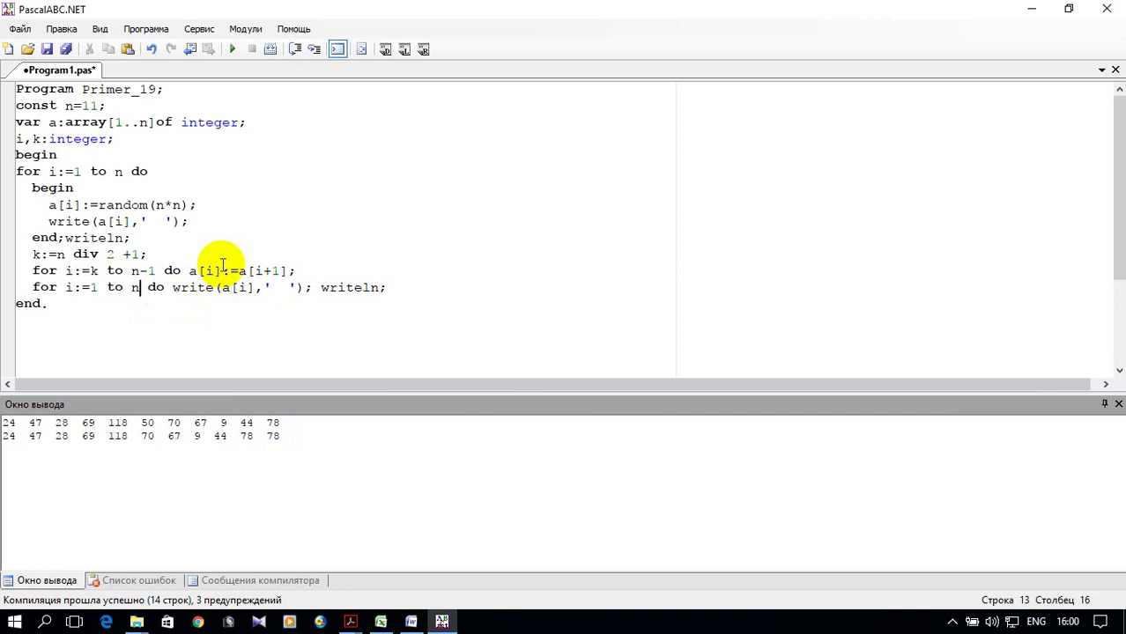
Change the final output loop's upper bound to n-1 and run the program
{"action": "type", "text": "1"}
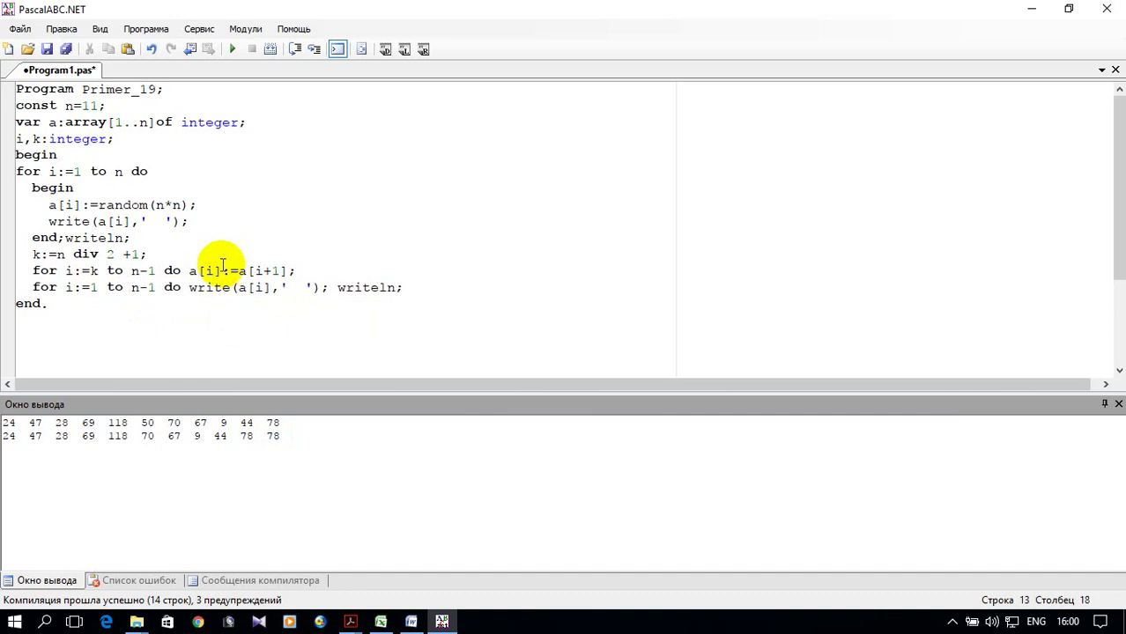
{"action": "left_click", "coordinate": [232, 51]}
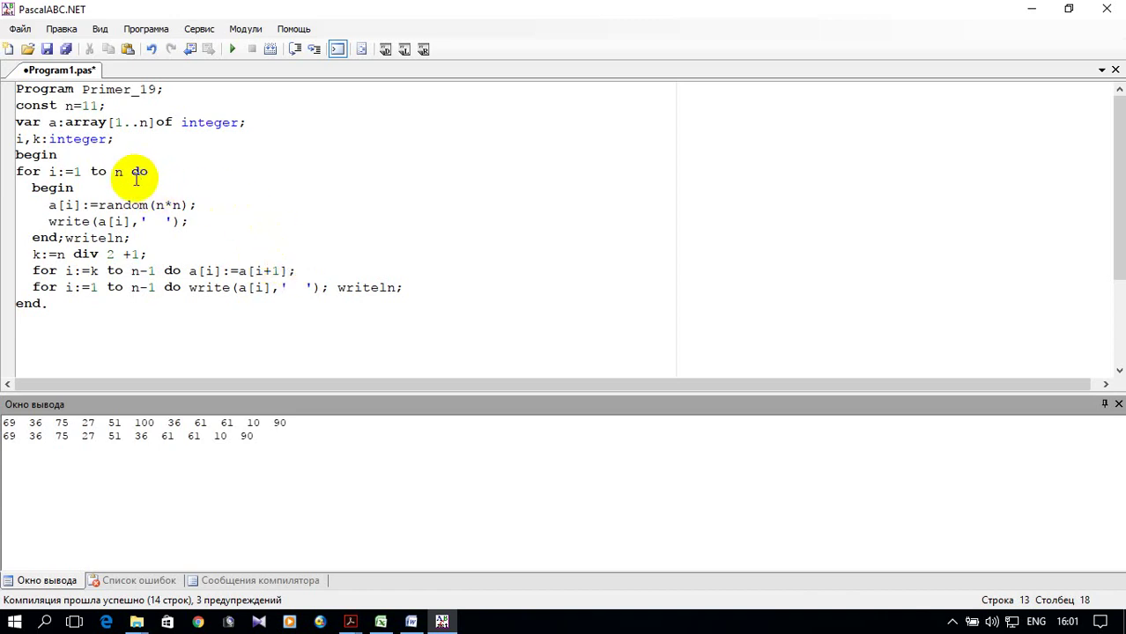
Copy the complete Primer_19 program code from the editor
{"action": "left_click_drag", "start_coordinate": [64, 305], "coordinate": [5, 84]}
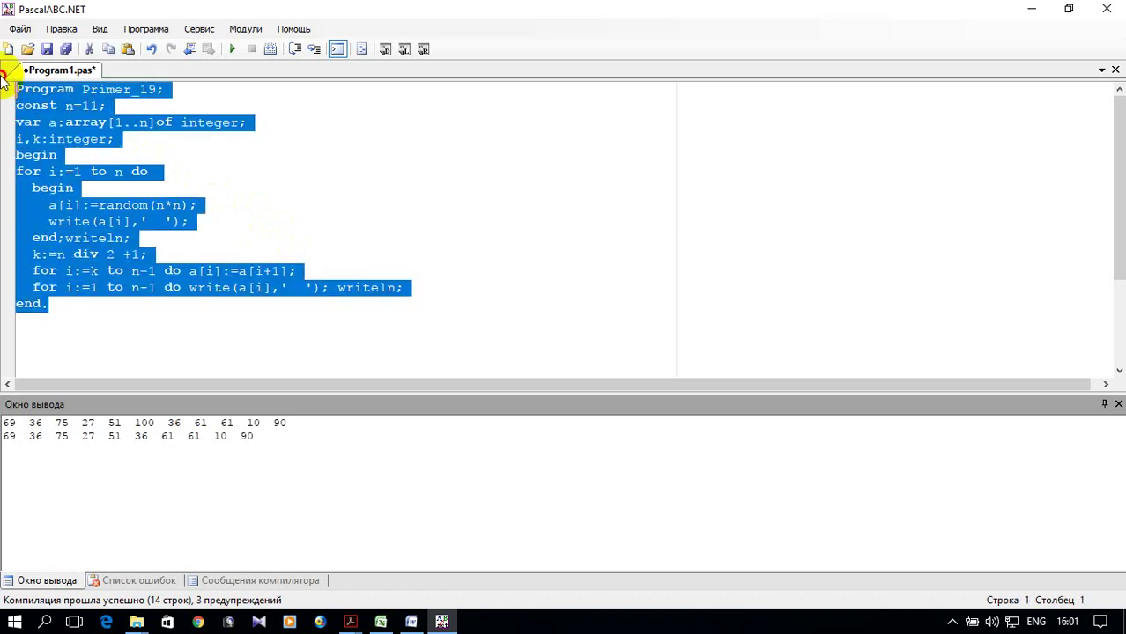
{"action": "right_click", "coordinate": [51, 114]}
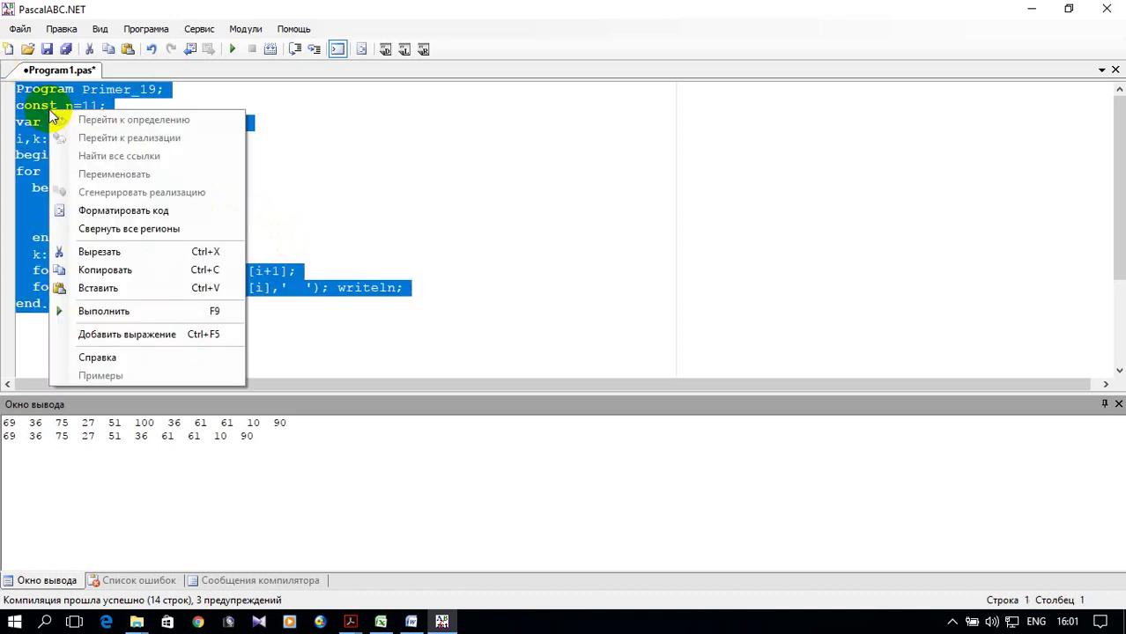
{"action": "left_click", "coordinate": [137, 270]}
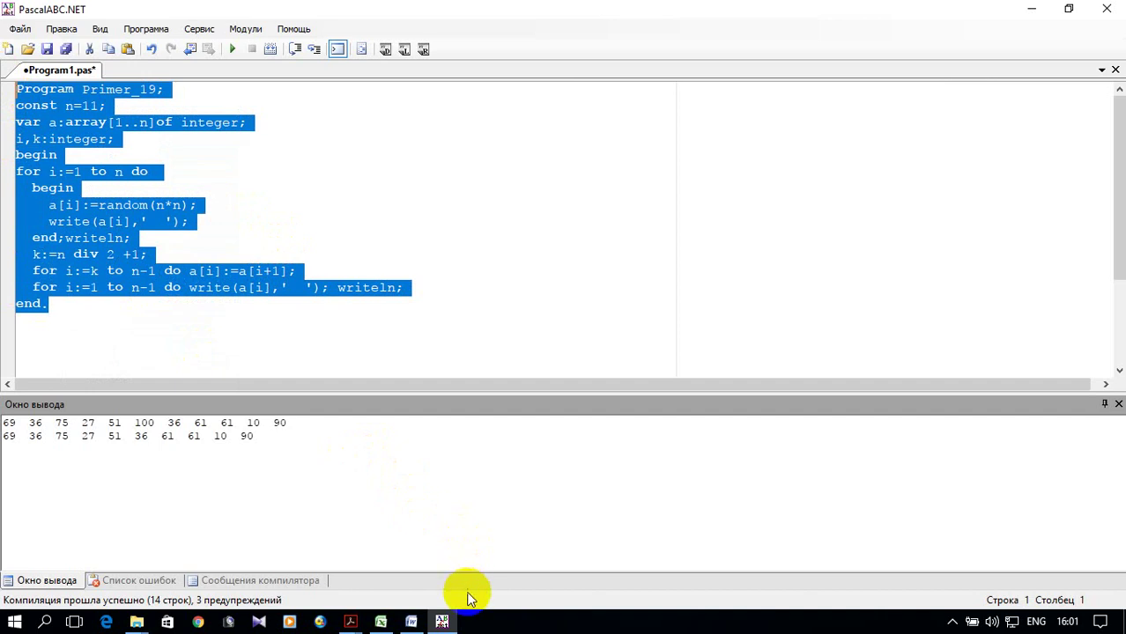
Switch to Excel, paste the copied program code starting at cell A2, and fit column A's width to it
{"action": "left_click", "coordinate": [384, 624]}
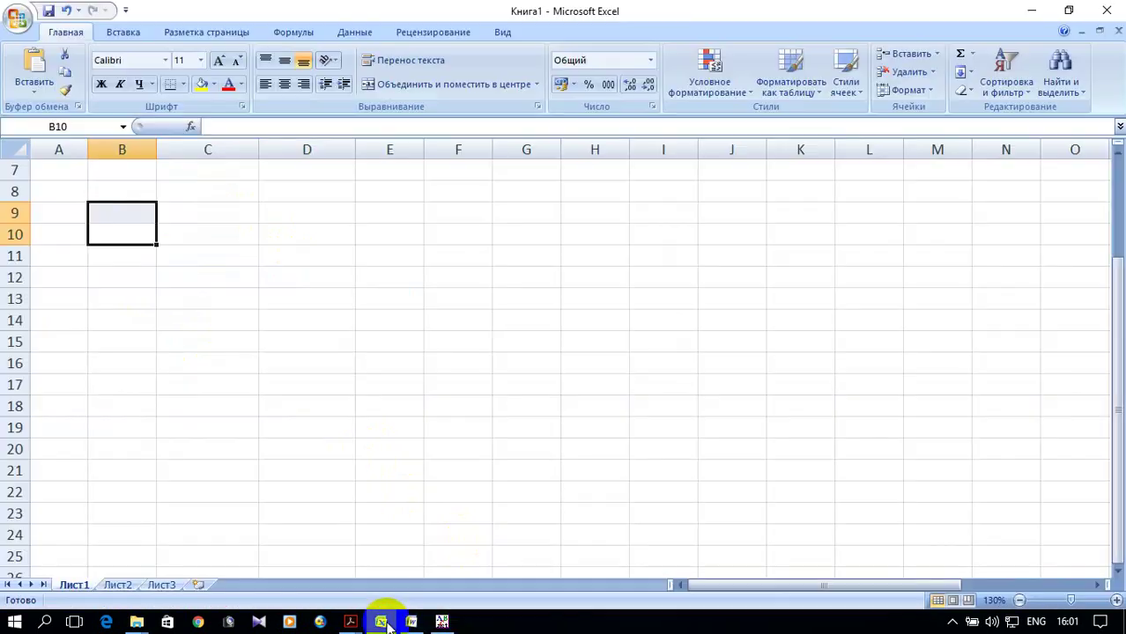
{"action": "left_click", "coordinate": [62, 192]}
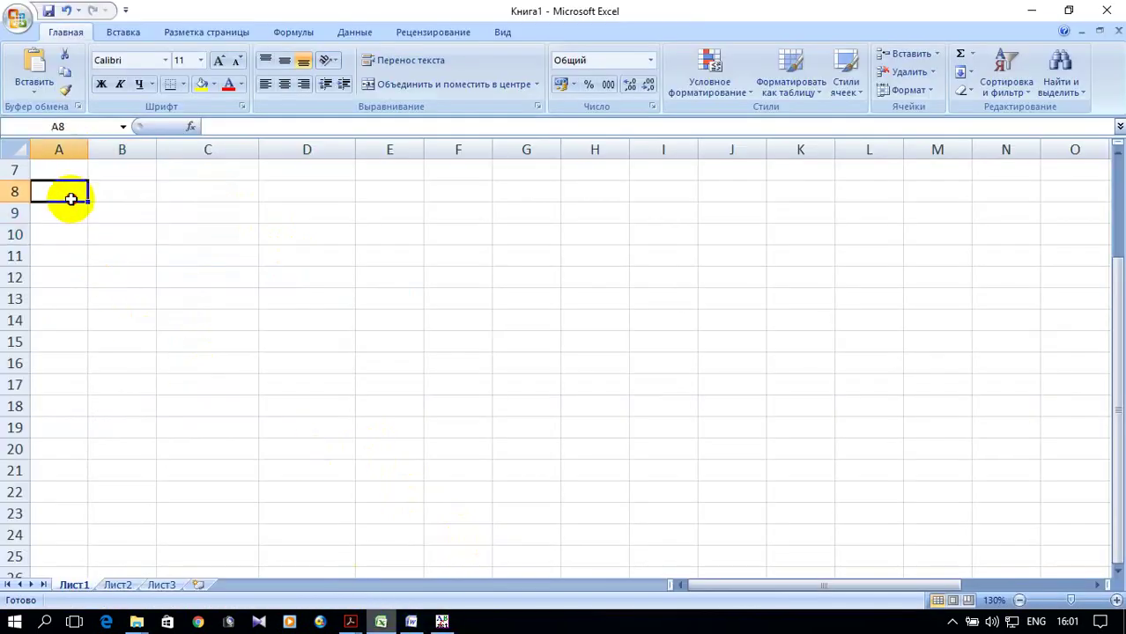
{"action": "right_click", "coordinate": [59, 195]}
{"action": "scroll", "coordinate": [58, 197], "scroll_direction": "up", "scroll_amount": 2}
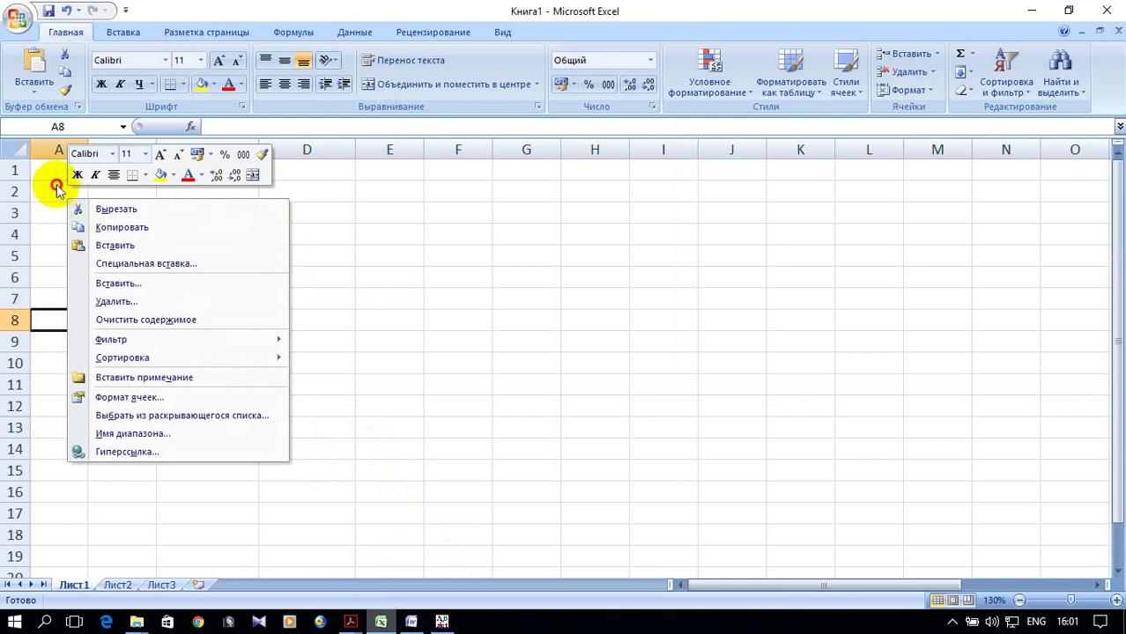
{"action": "left_click", "coordinate": [57, 190]}
{"action": "right_click", "coordinate": [58, 192]}
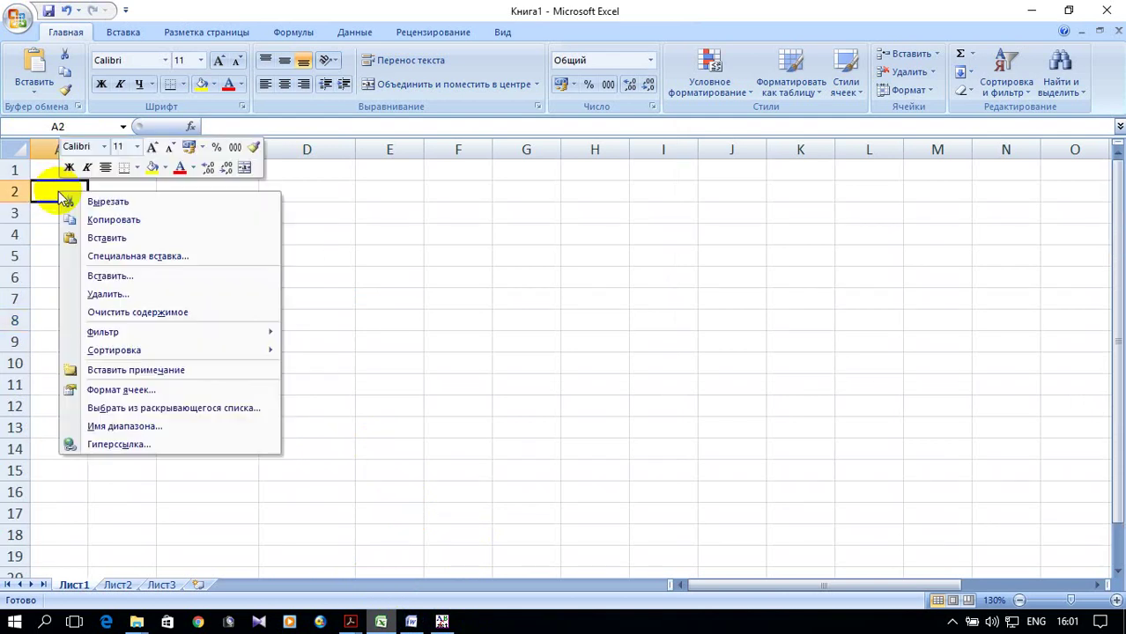
{"action": "left_click", "coordinate": [128, 239]}
{"action": "double_click", "coordinate": [89, 149]}
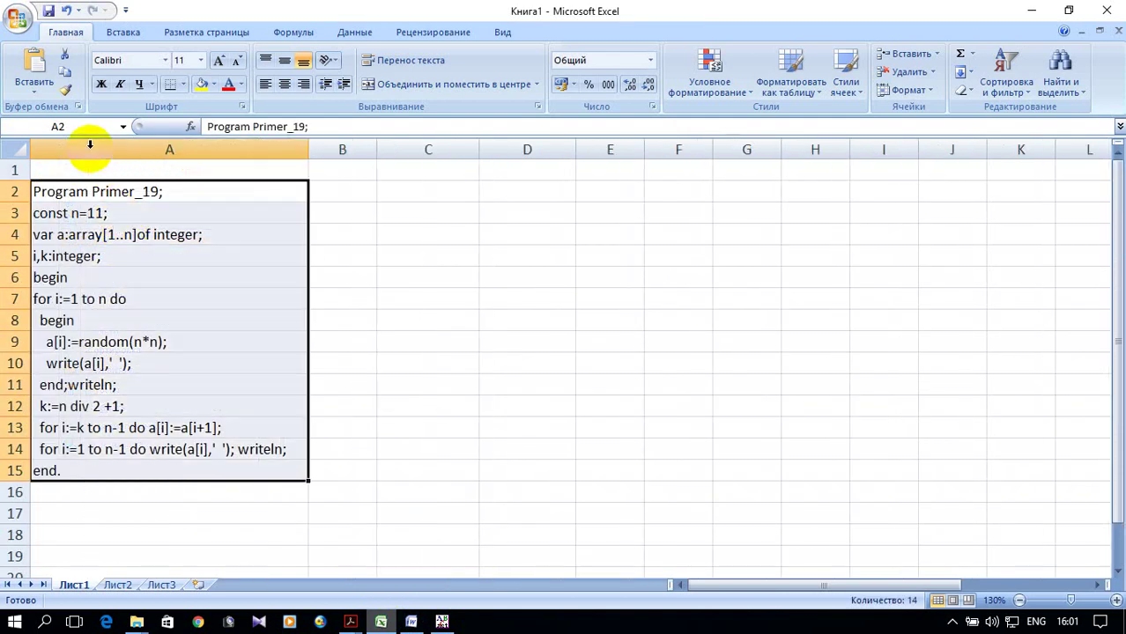
Enter the trace table headings Параметр in B1 and Значение in C1
{"action": "left_click", "coordinate": [331, 172]}
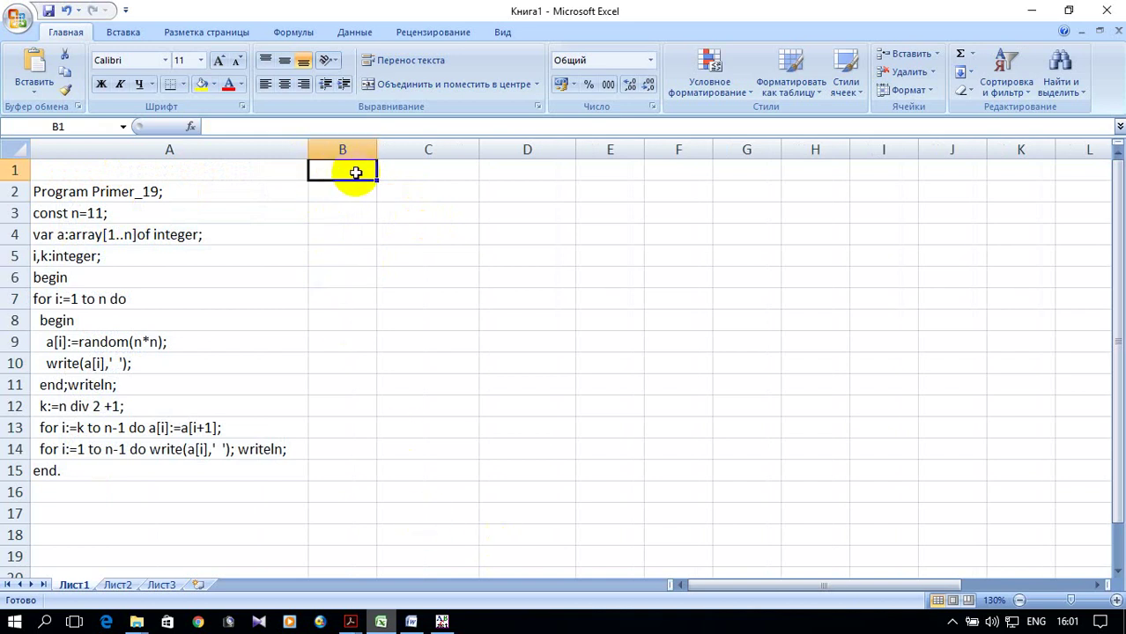
{"action": "type", "text": "G"}
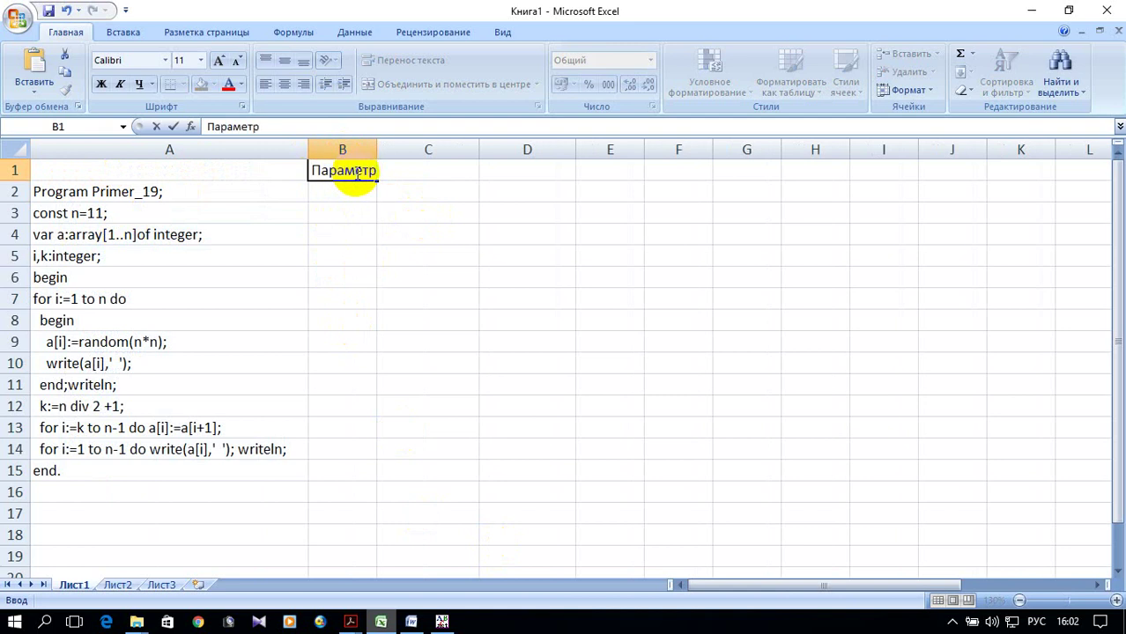
{"action": "key", "text": "Tab"}
{"action": "type", "text": "3"}
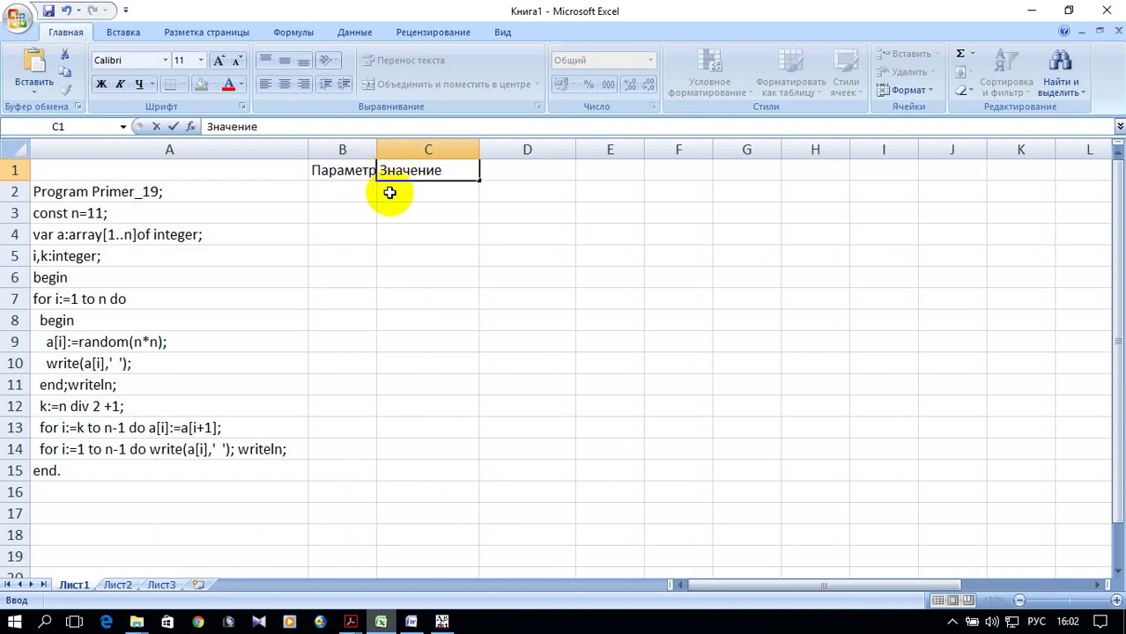
{"action": "left_click", "coordinate": [434, 282]}
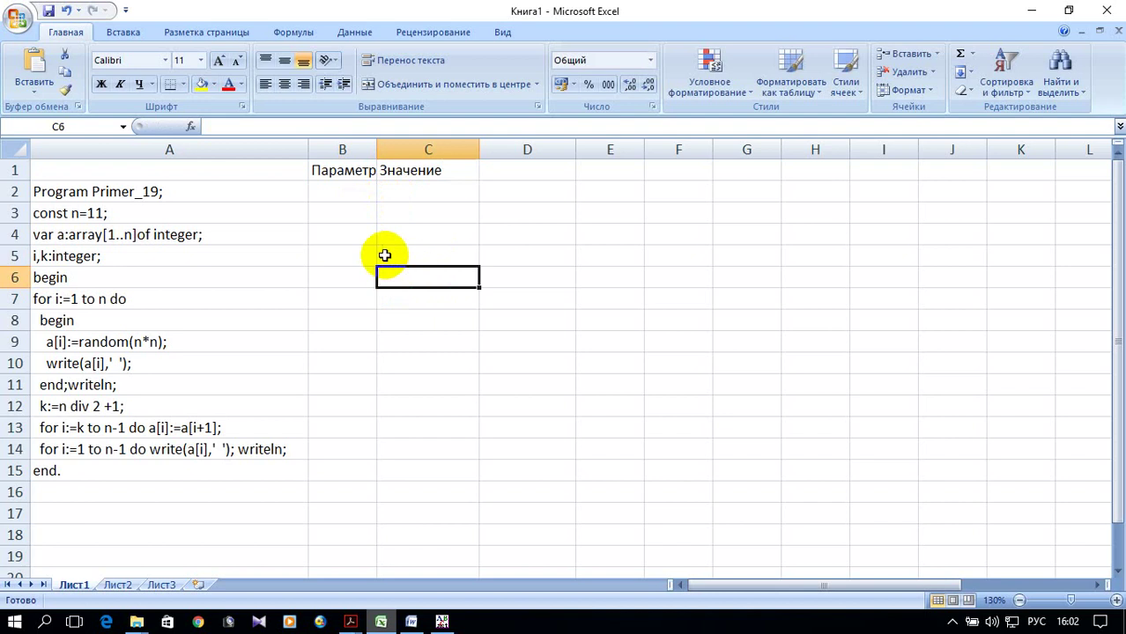
Label B7 as i= beside the first for loop and fill C7:M7 with the series 1 to 11
{"action": "left_click", "coordinate": [336, 296]}
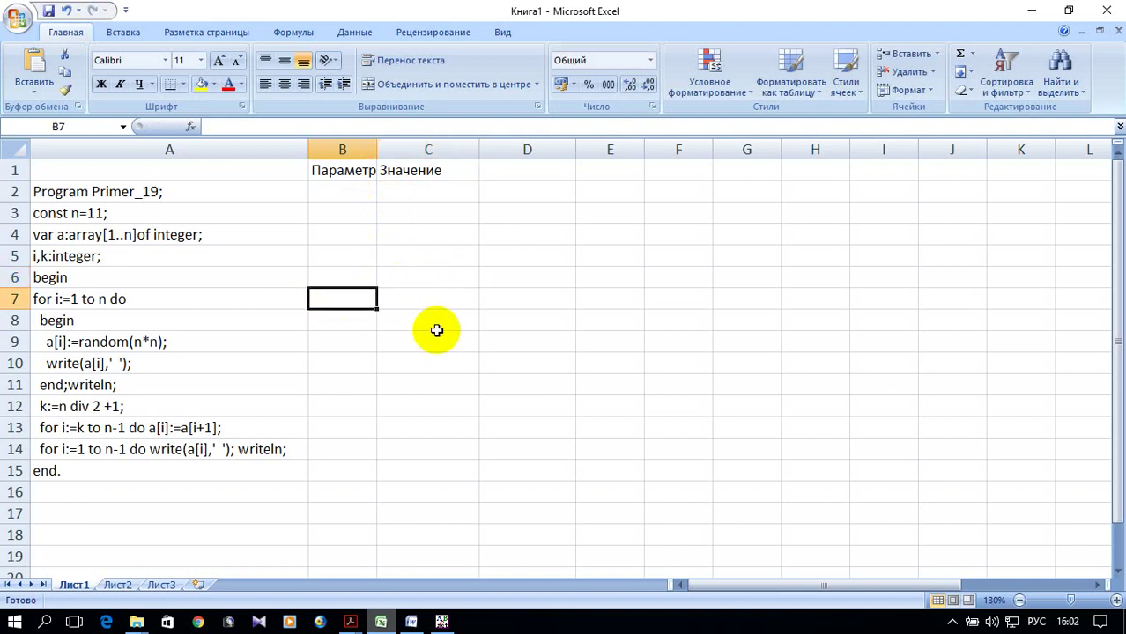
{"action": "type", "text": "ш="}
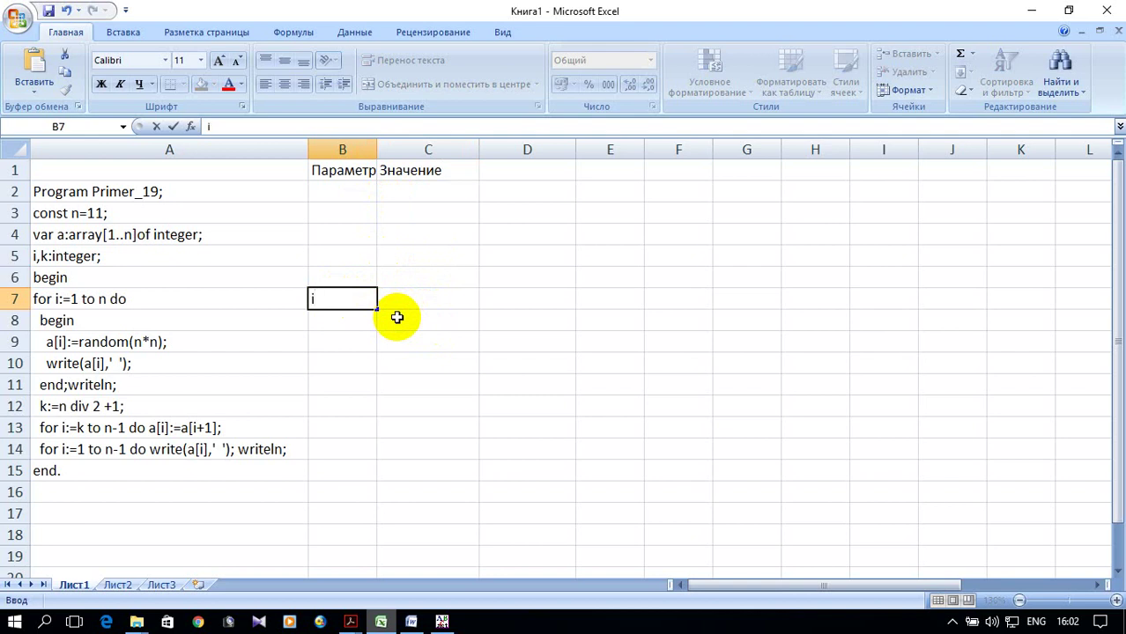
{"action": "left_click", "coordinate": [431, 305]}
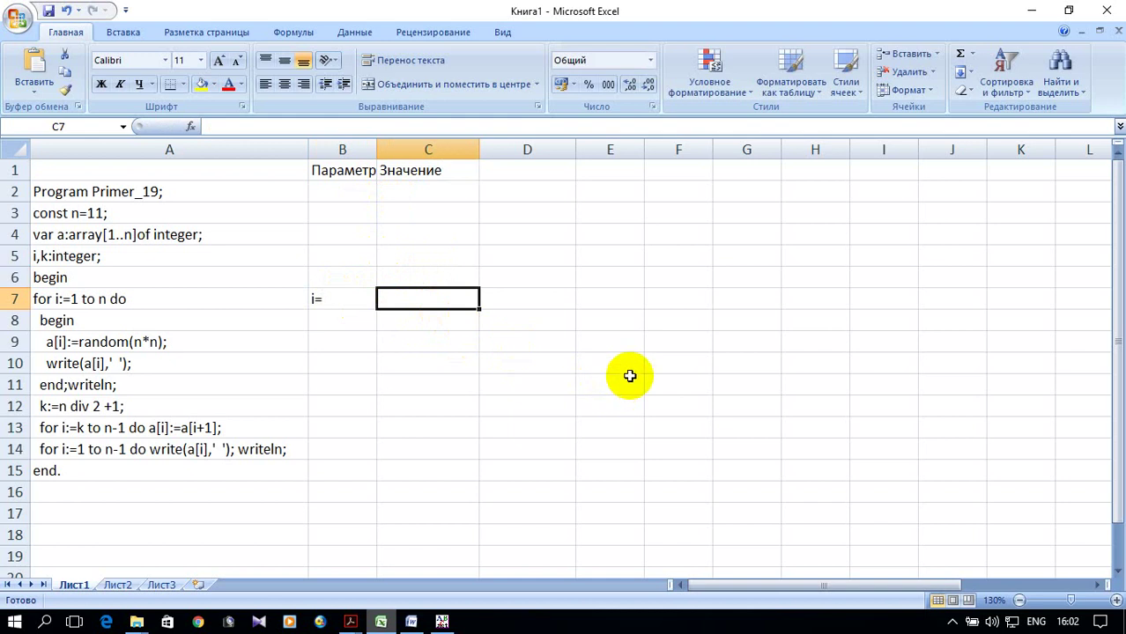
{"action": "type", "text": "1"}
{"action": "left_click", "coordinate": [543, 302]}
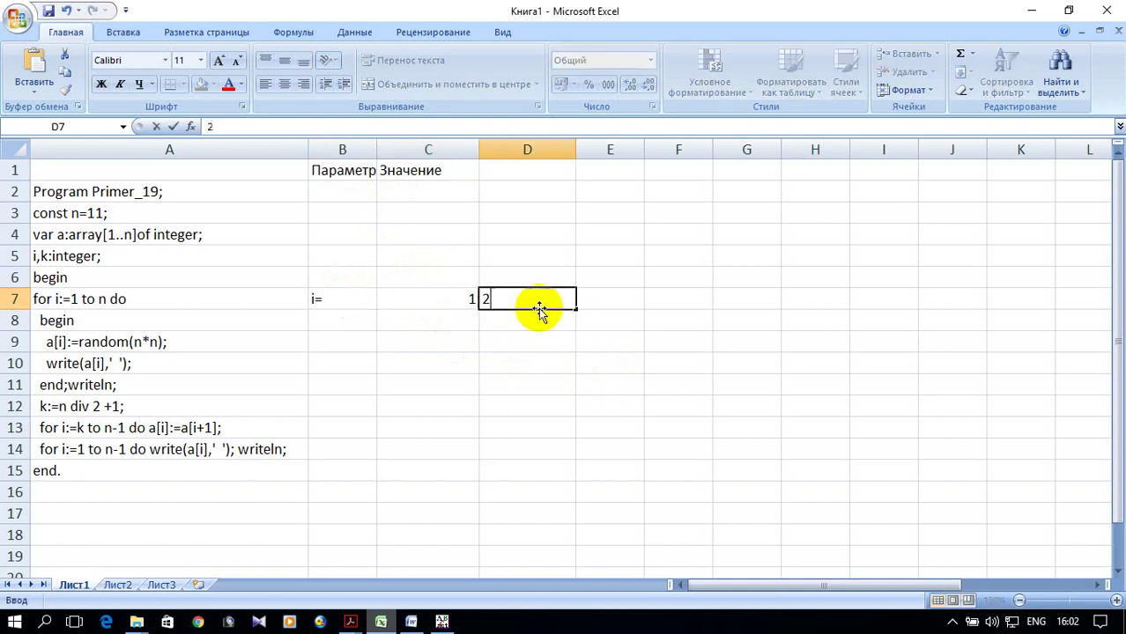
{"action": "type", "text": "2"}
{"action": "left_click_drag", "start_coordinate": [442, 300], "coordinate": [500, 303]}
{"action": "left_click_drag", "start_coordinate": [575, 309], "coordinate": [889, 299]}
{"action": "left_click_drag", "start_coordinate": [859, 586], "coordinate": [721, 593]}
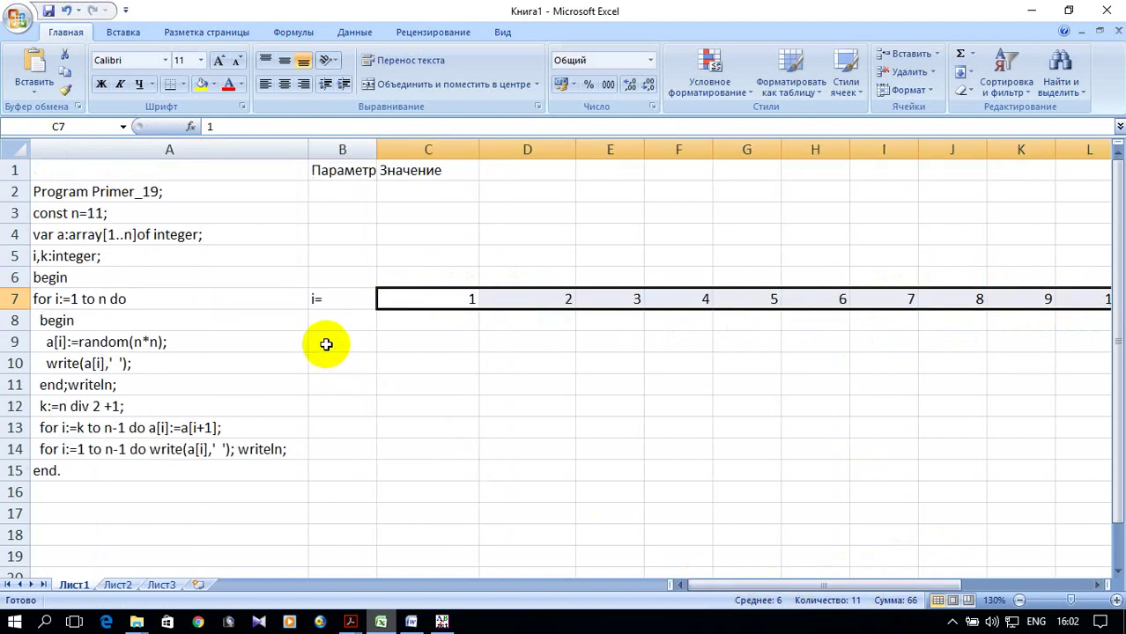
Label cell B9 as a[i]= beside the random assignment line
{"action": "left_click", "coordinate": [338, 338]}
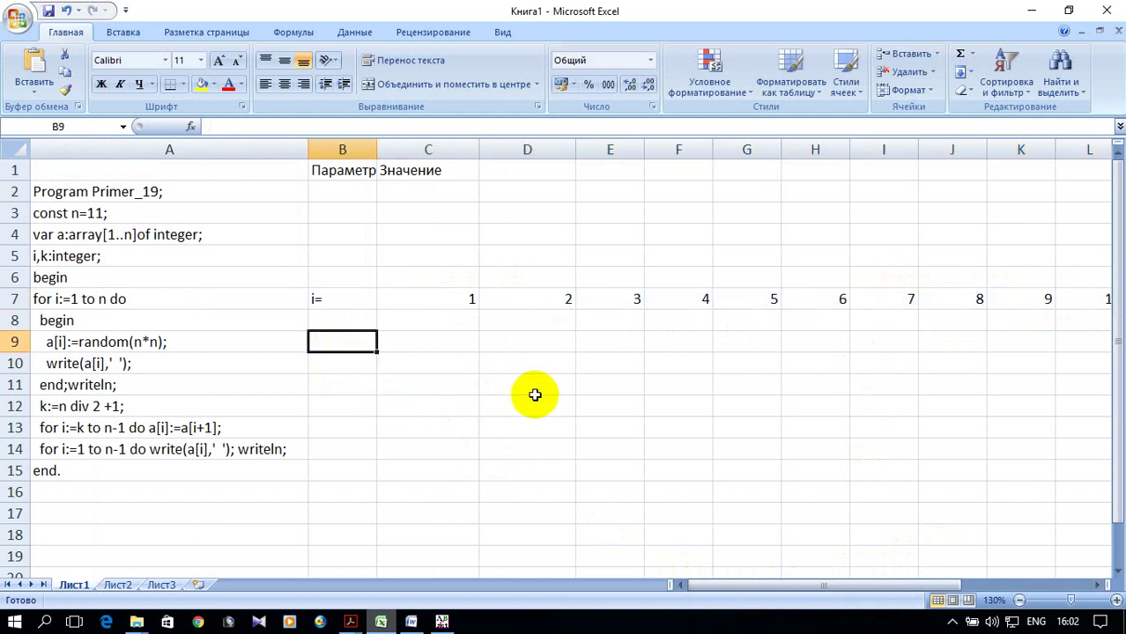
{"action": "type", "text": "a"}
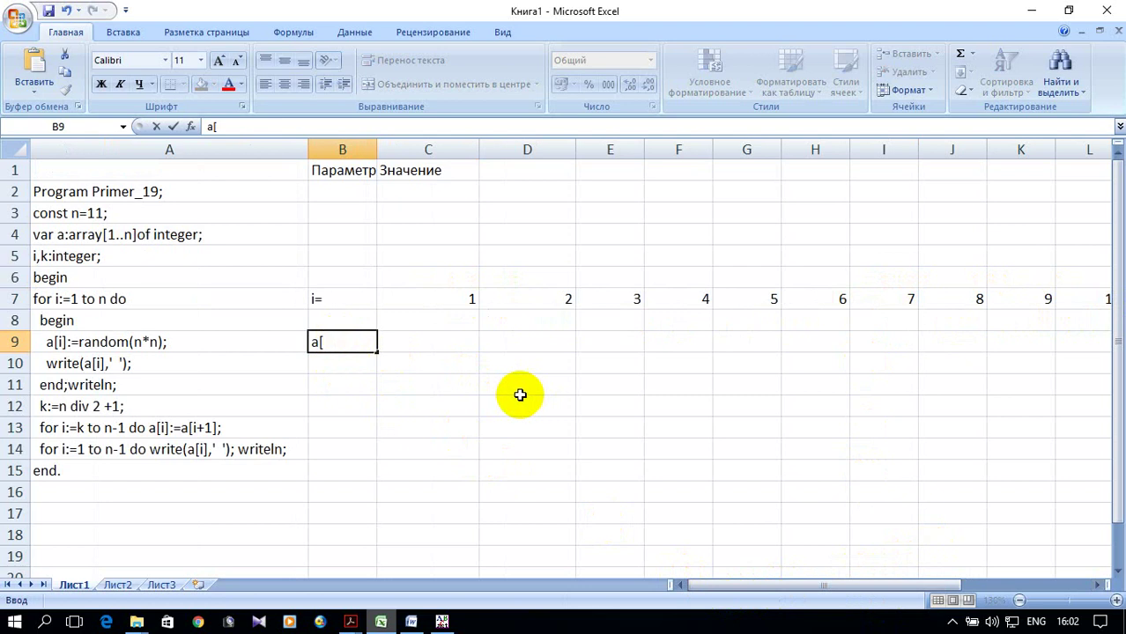
{"action": "type", "text": "[i]="}
{"action": "left_click", "coordinate": [451, 344]}
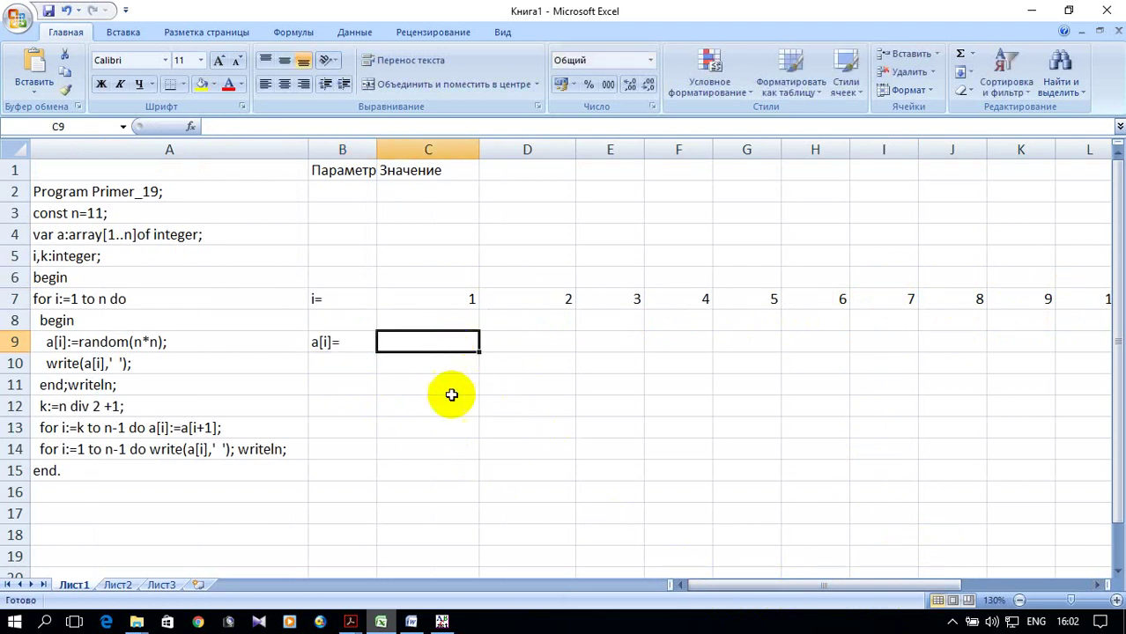
Check the program output in PascalABC.NET, return to Excel, and enter the array values 3, 5 and 8 in C9:E9
{"action": "left_click", "coordinate": [442, 621]}
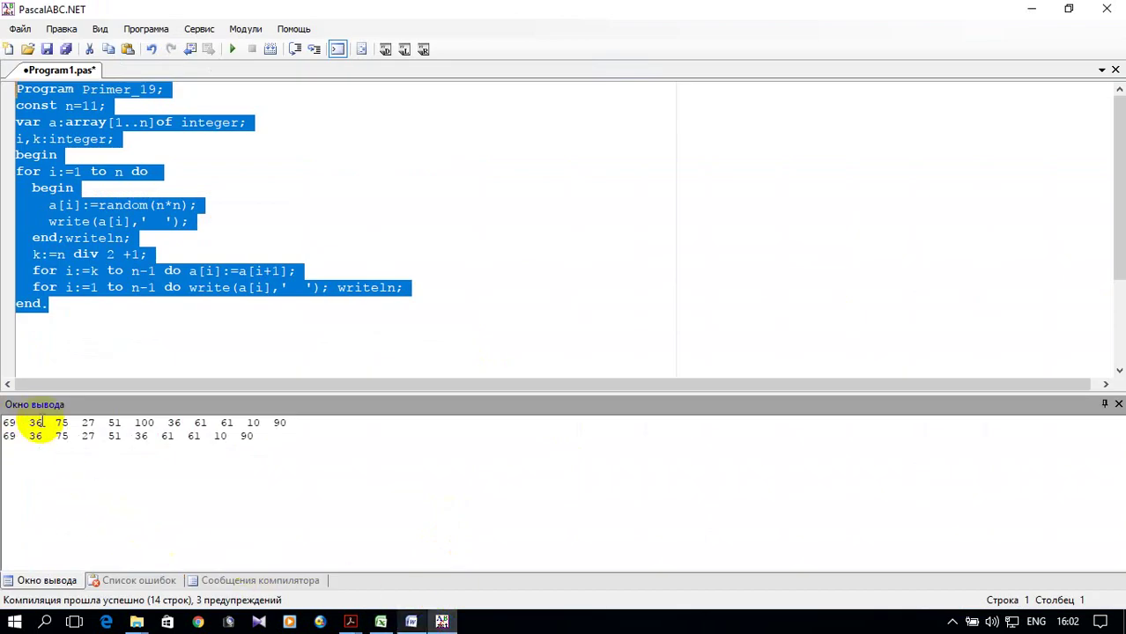
{"action": "left_click", "coordinate": [442, 622]}
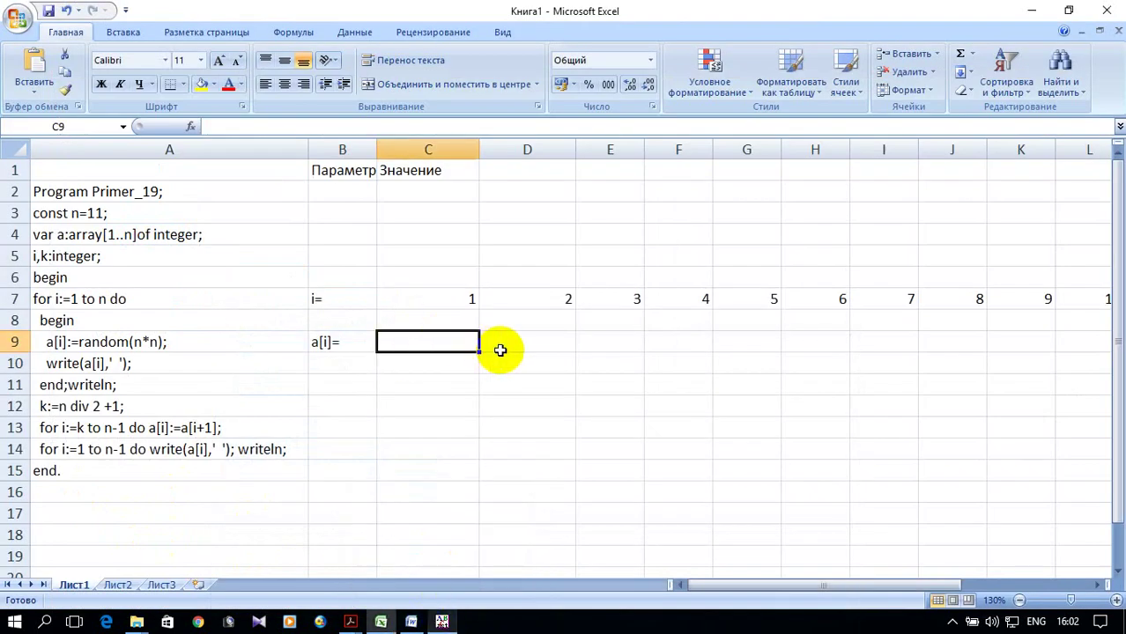
{"action": "type", "text": "3"}
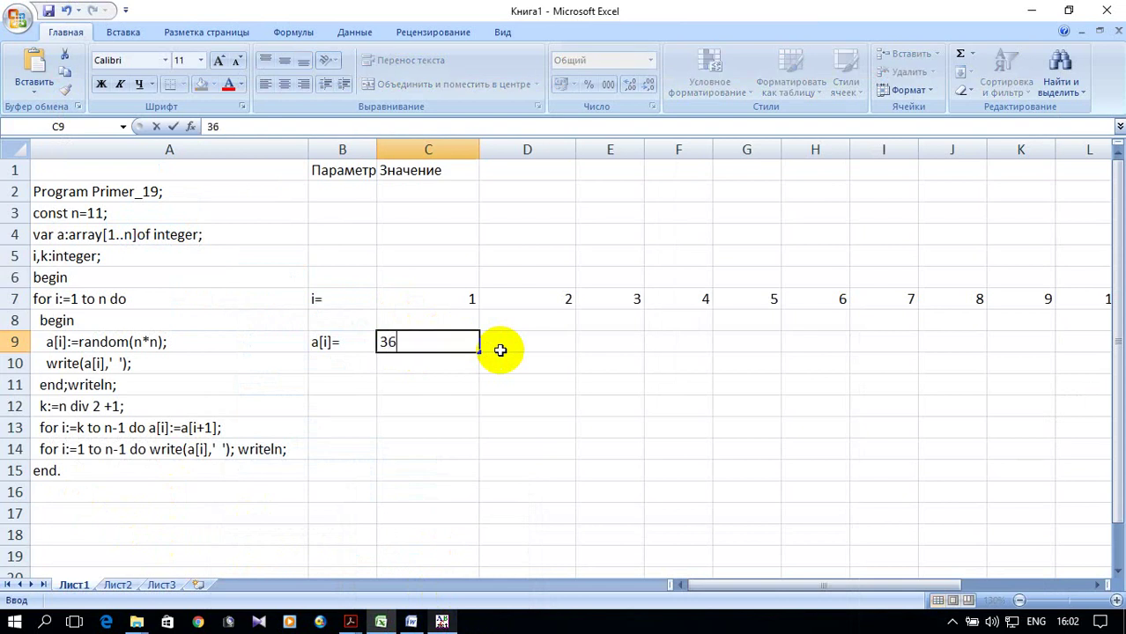
{"action": "type", "text": "6"}
{"action": "key", "text": "BackSpace"}
{"action": "left_click", "coordinate": [504, 341]}
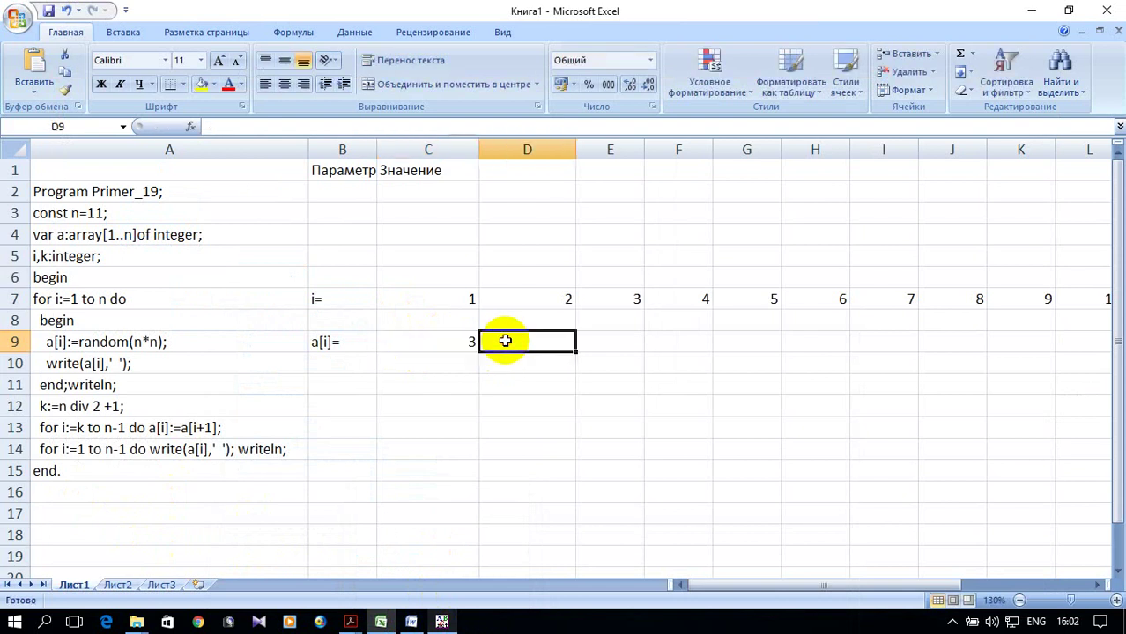
{"action": "type", "text": "5"}
{"action": "left_click", "coordinate": [621, 345]}
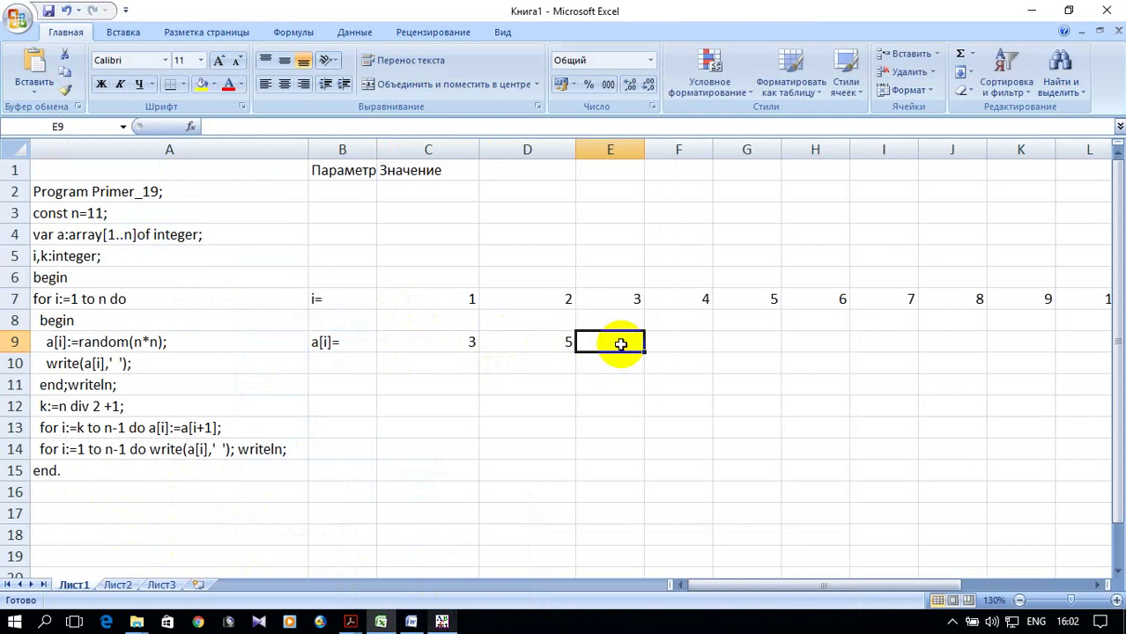
{"action": "type", "text": "8"}
{"action": "left_click", "coordinate": [694, 340]}
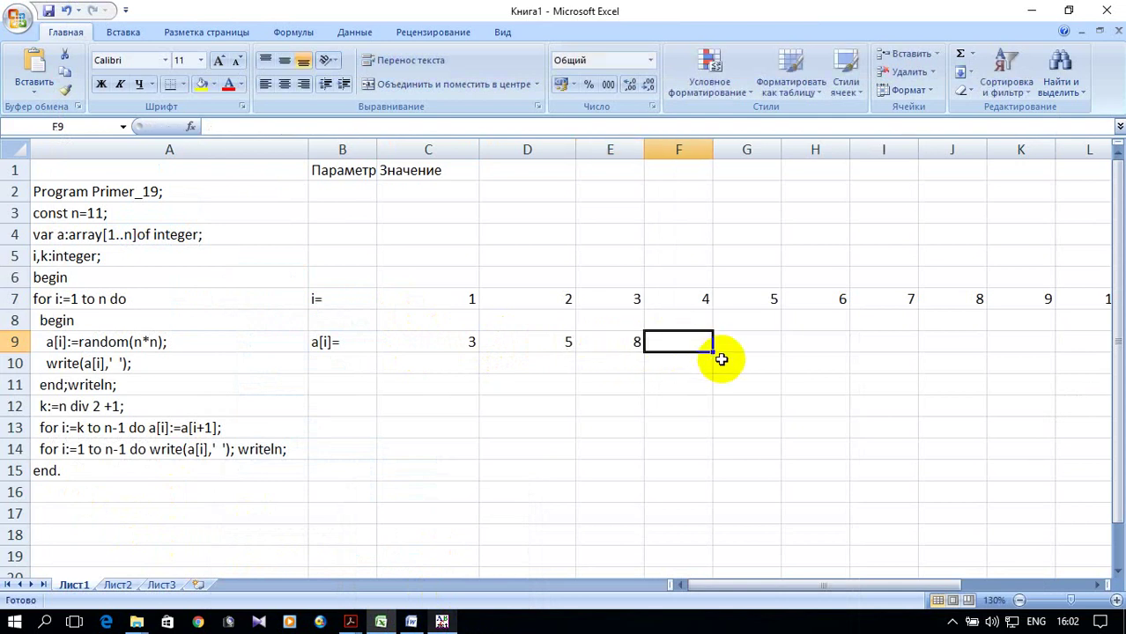
Enter the array values 4, 90 and 57 in cells F9:H9
{"action": "type", "text": "4"}
{"action": "left_click", "coordinate": [762, 342]}
{"action": "type", "text": "90"}
{"action": "left_click", "coordinate": [826, 349]}
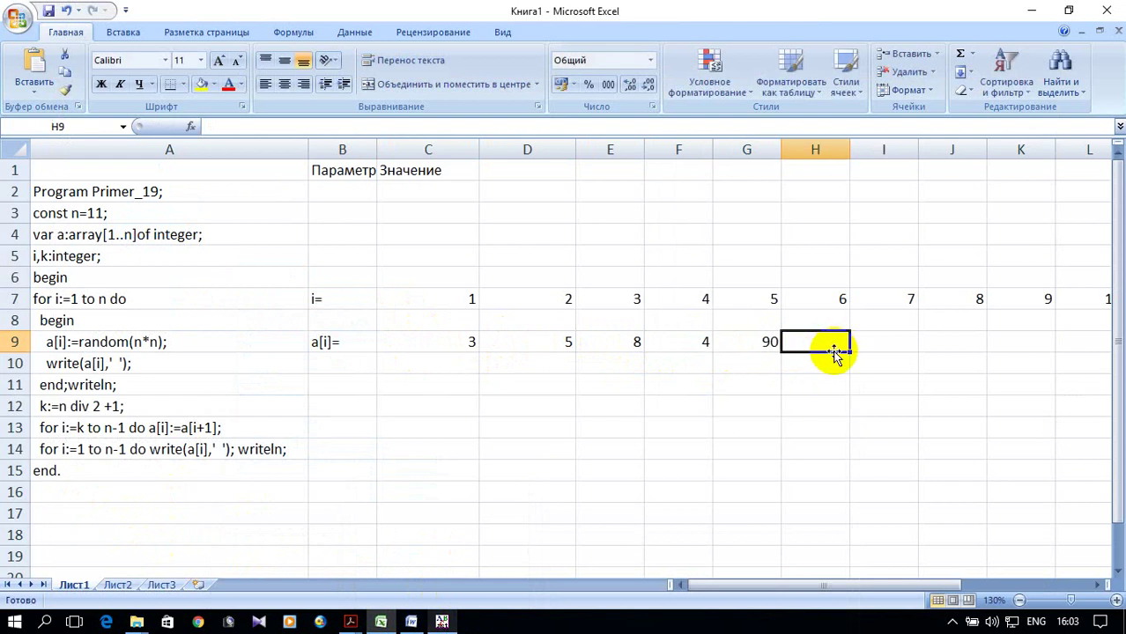
{"action": "type", "text": "57"}
{"action": "left_click", "coordinate": [885, 339]}
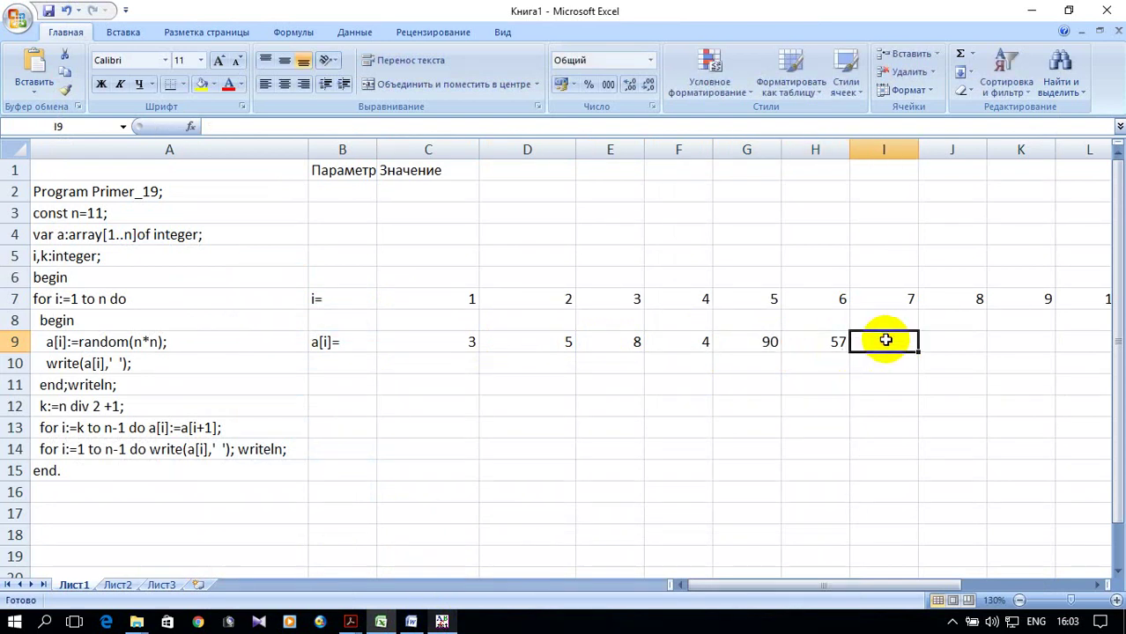
{"action": "left_click", "coordinate": [945, 338]}
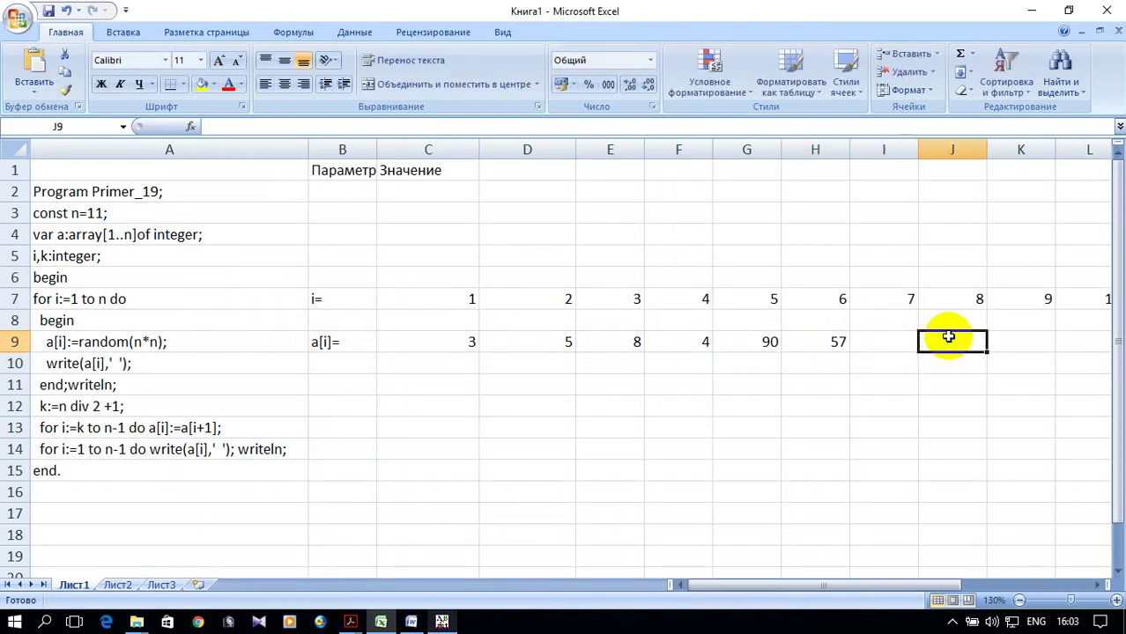
{"action": "left_click", "coordinate": [894, 336]}
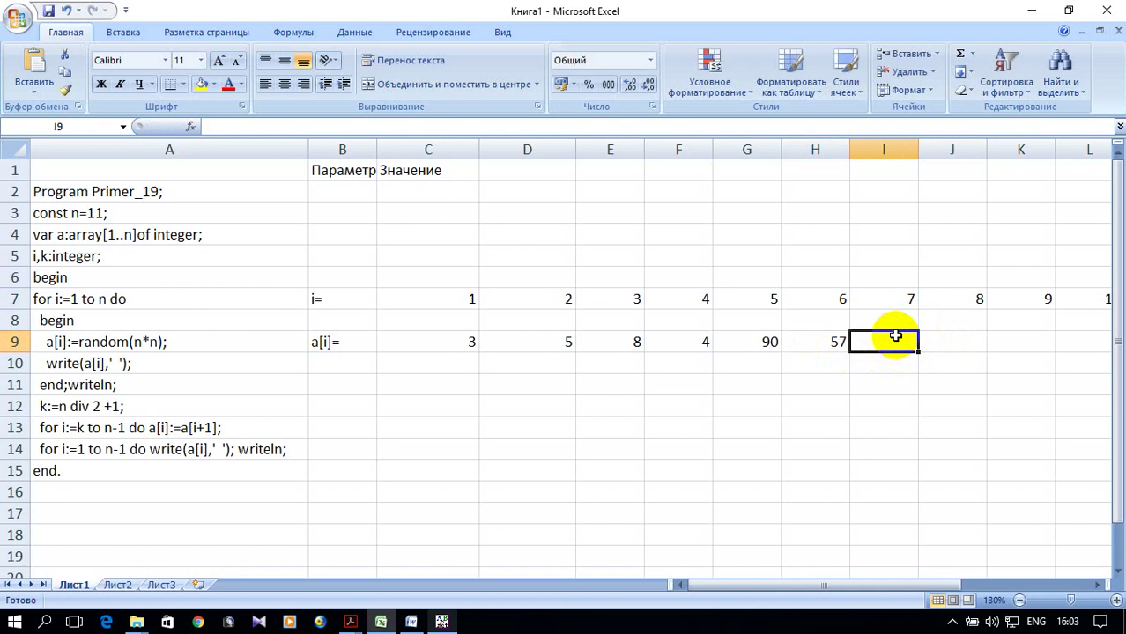
Enter the array values 5, 8, 89 and 45 in cells I9:L9
{"action": "type", "text": "5"}
{"action": "left_click", "coordinate": [976, 336]}
{"action": "type", "text": "8"}
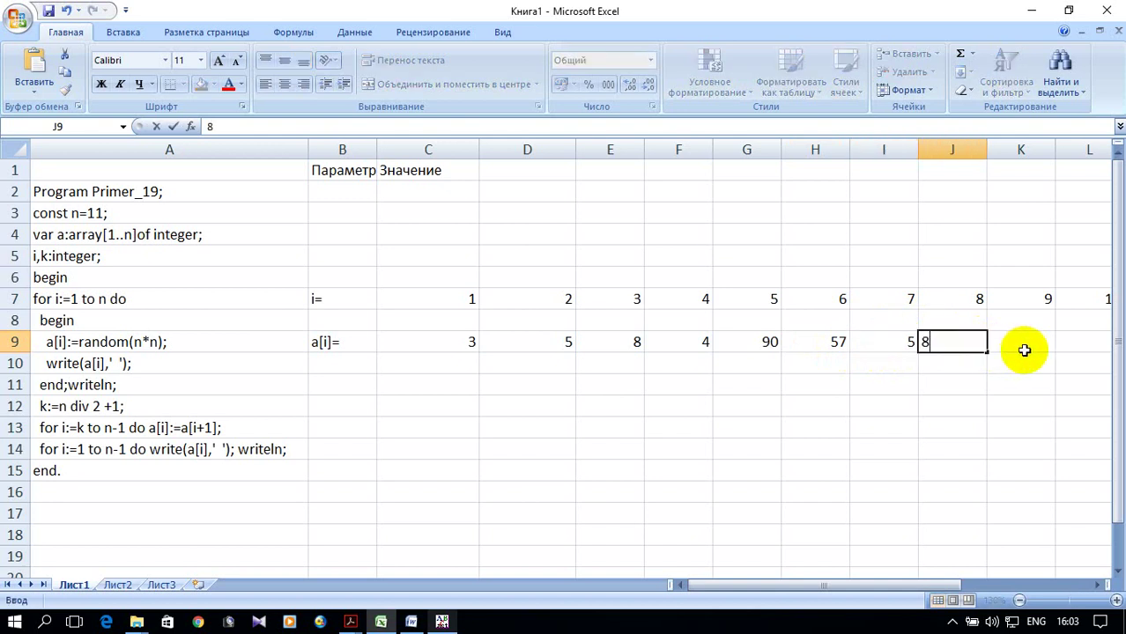
{"action": "left_click", "coordinate": [1025, 350]}
{"action": "type", "text": "89"}
{"action": "left_click", "coordinate": [1084, 351]}
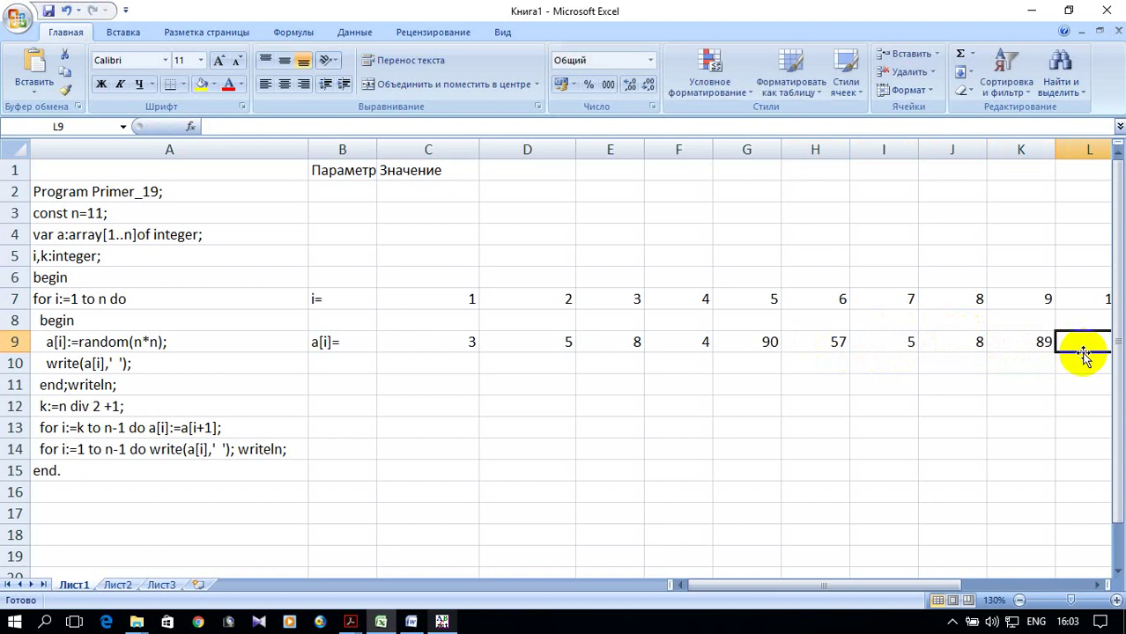
{"action": "type", "text": "45"}
{"action": "left_click", "coordinate": [890, 346]}
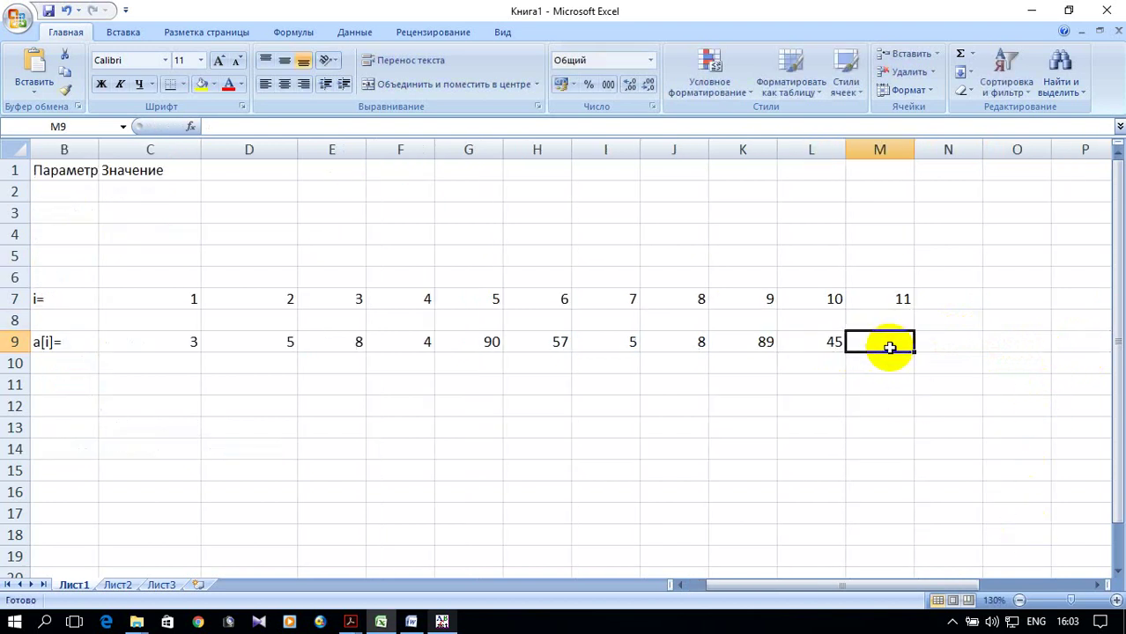
Enter 22 as the last array value in M9, and record n= with the value 11 in B3:C3
{"action": "type", "text": "22"}
{"action": "left_click", "coordinate": [877, 430]}
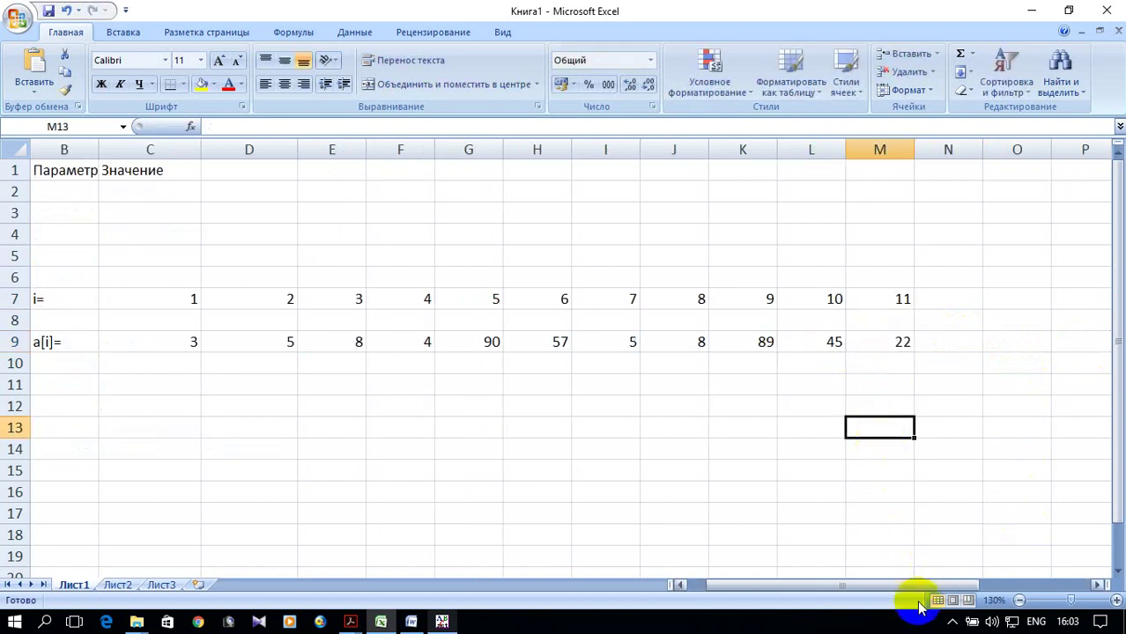
{"action": "left_click_drag", "start_coordinate": [900, 588], "coordinate": [829, 585]}
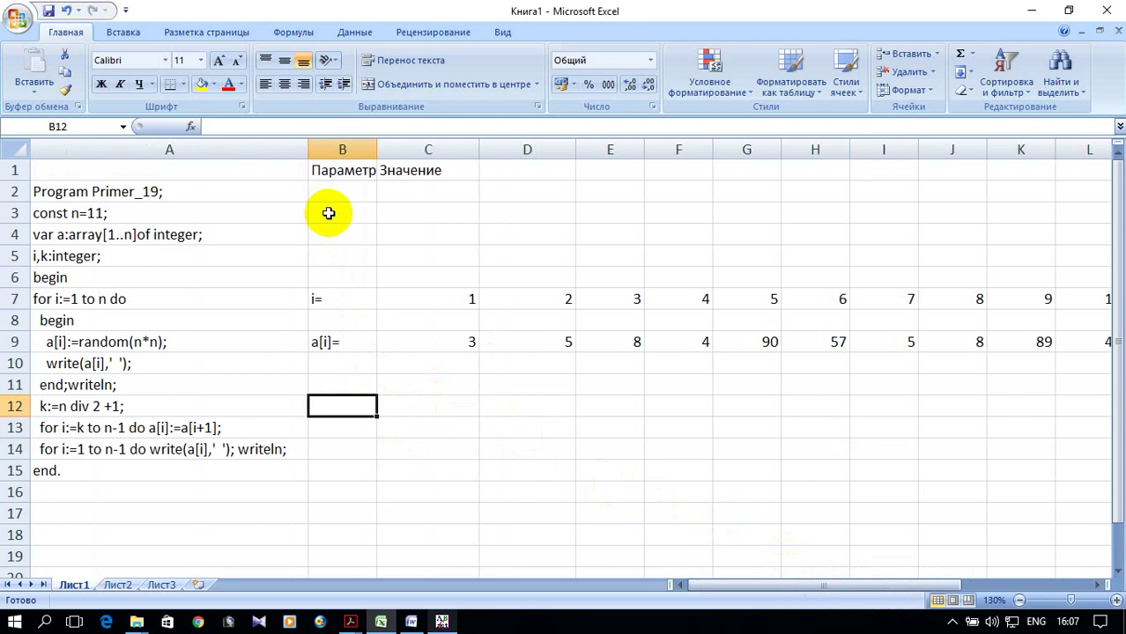
{"action": "left_click", "coordinate": [325, 208]}
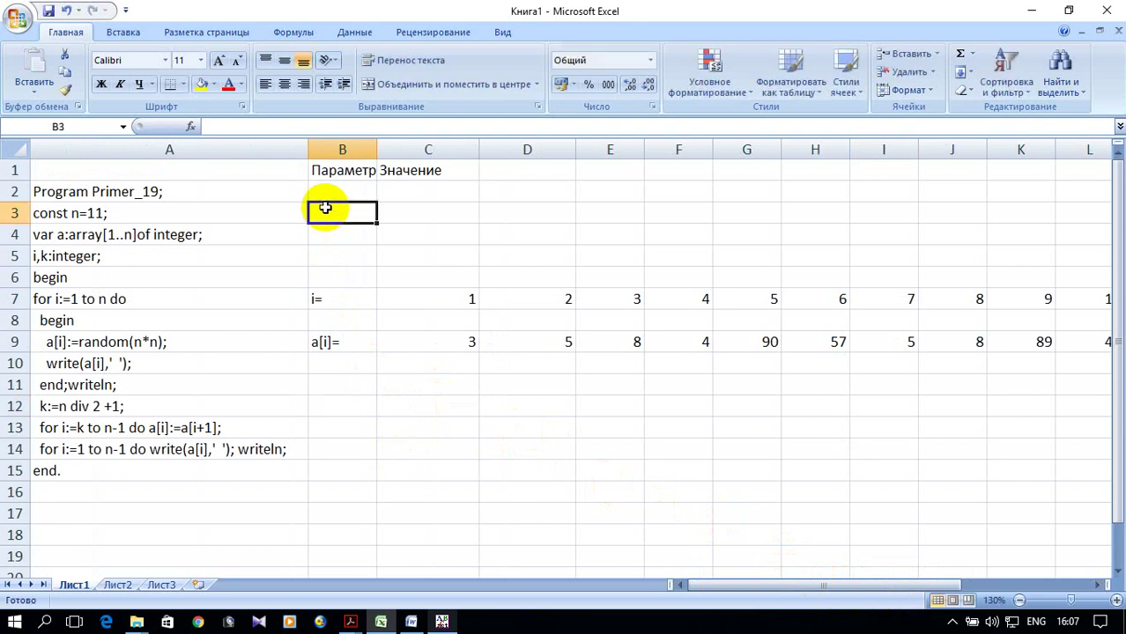
{"action": "type", "text": "n="}
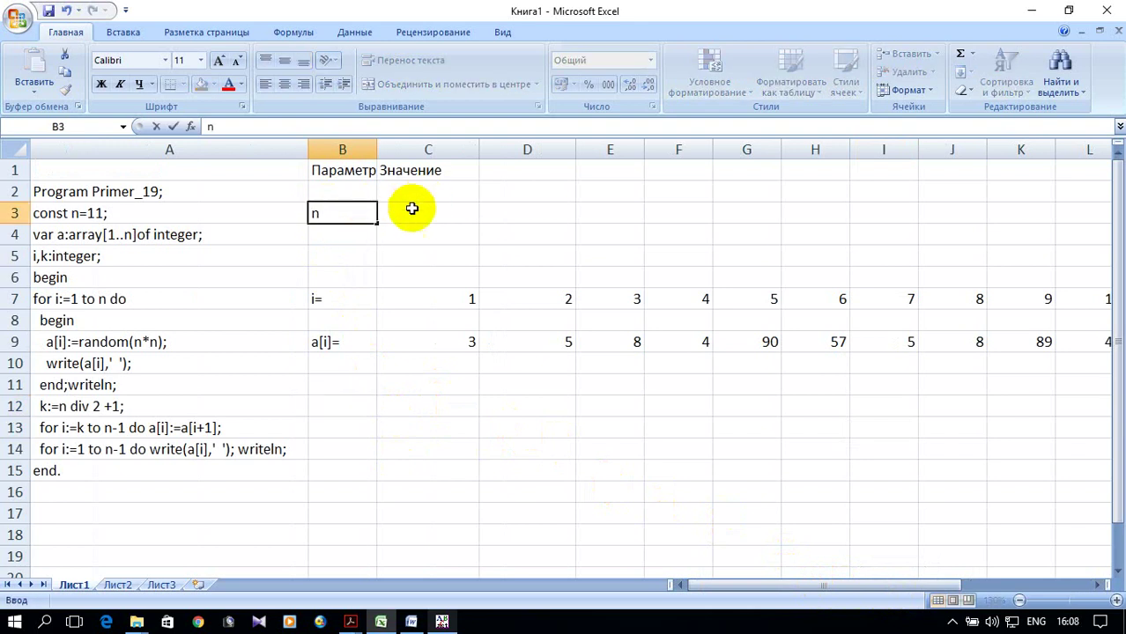
{"action": "left_click", "coordinate": [433, 212]}
{"action": "type", "text": "11"}
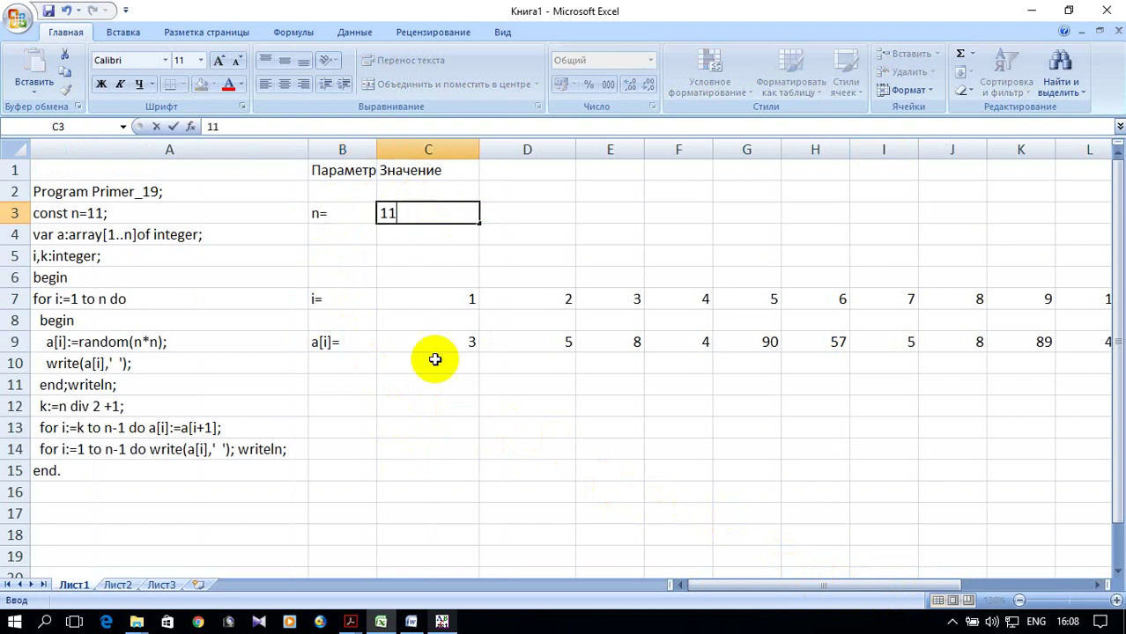
Label cell B12 as k= and enter =ОКРУГЛВНИЗ(C3/2;0) in C12 to halve n rounded down to zero decimals
{"action": "left_click", "coordinate": [346, 408]}
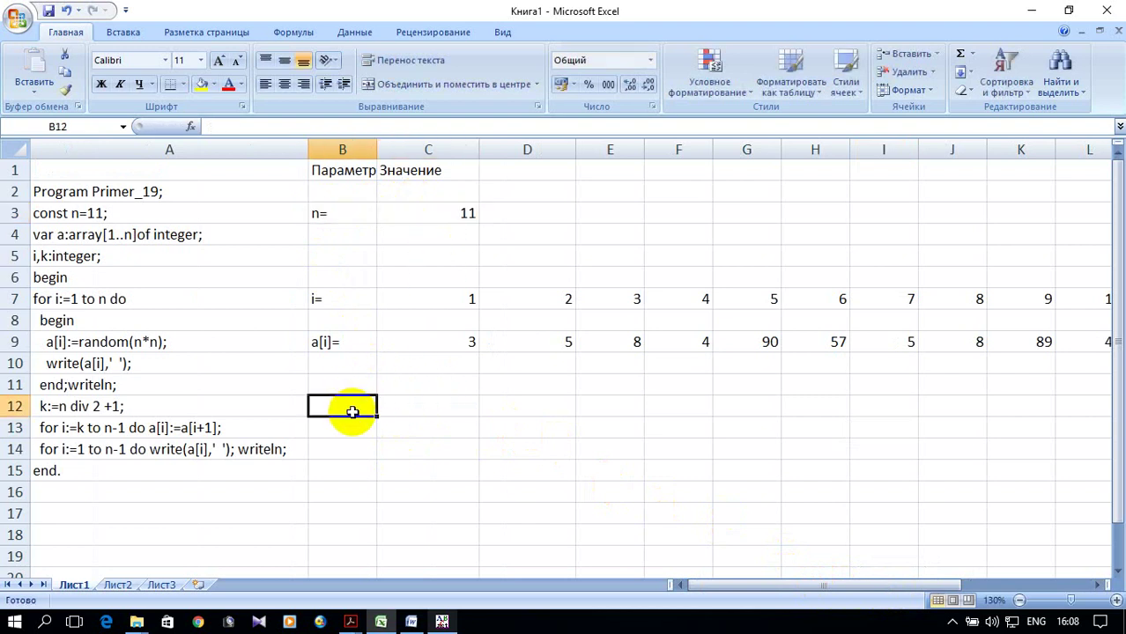
{"action": "type", "text": "k="}
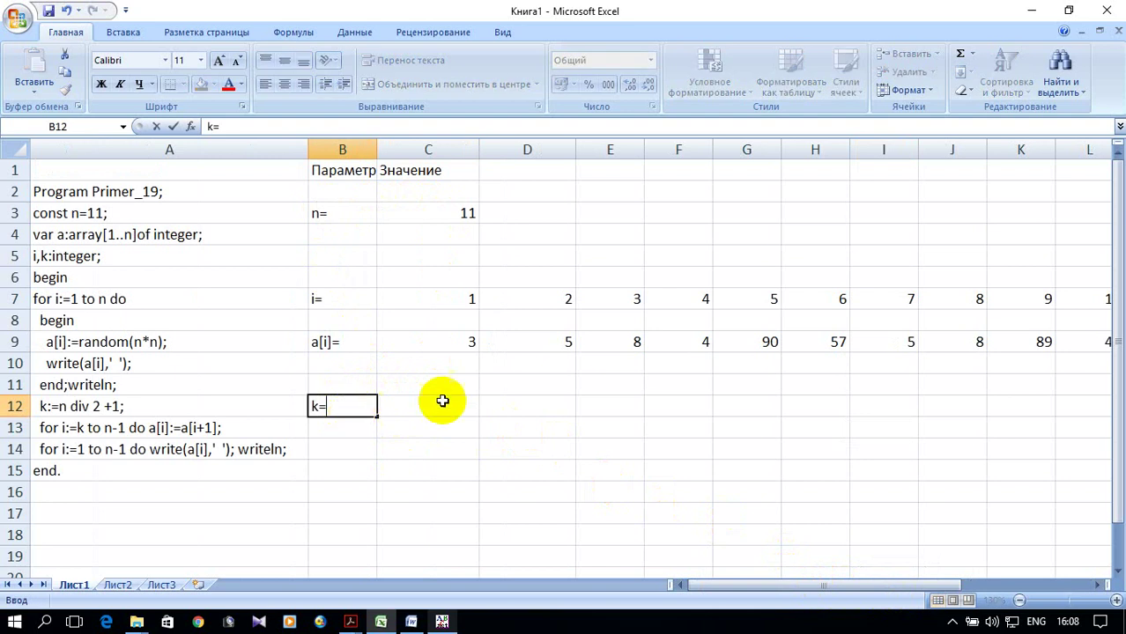
{"action": "left_click", "coordinate": [435, 403]}
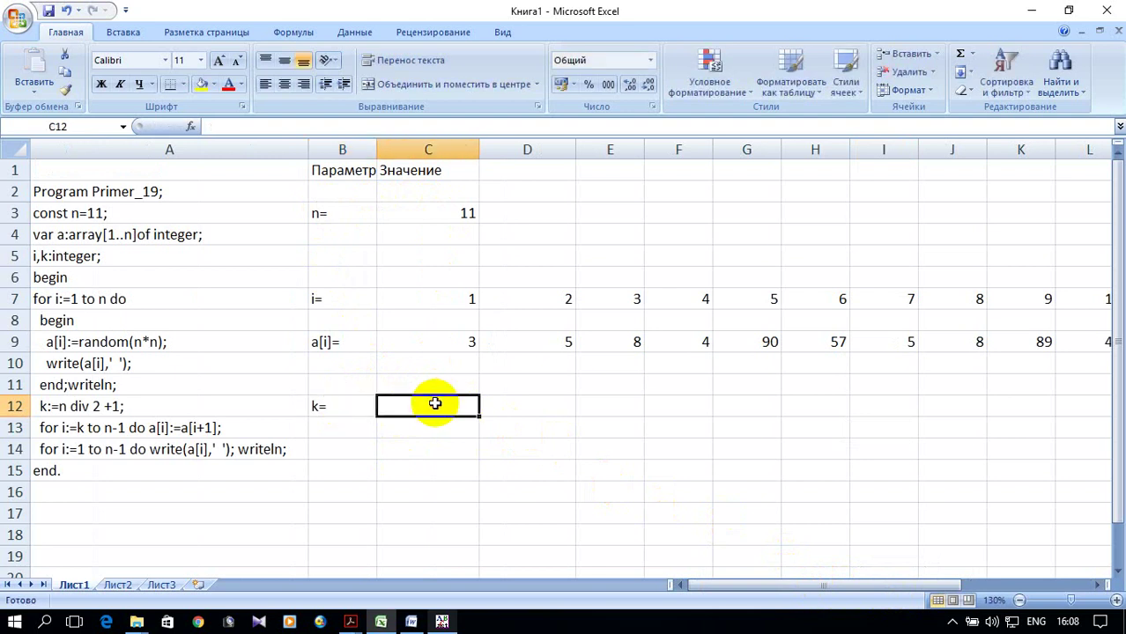
{"action": "type", "text": "="}
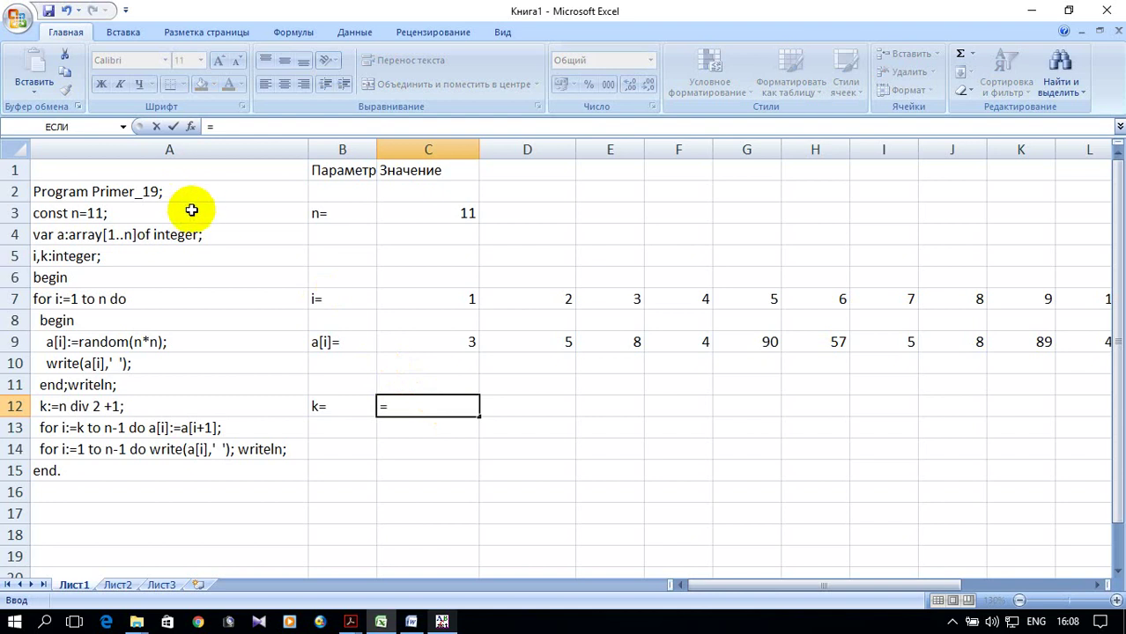
{"action": "left_click", "coordinate": [123, 127]}
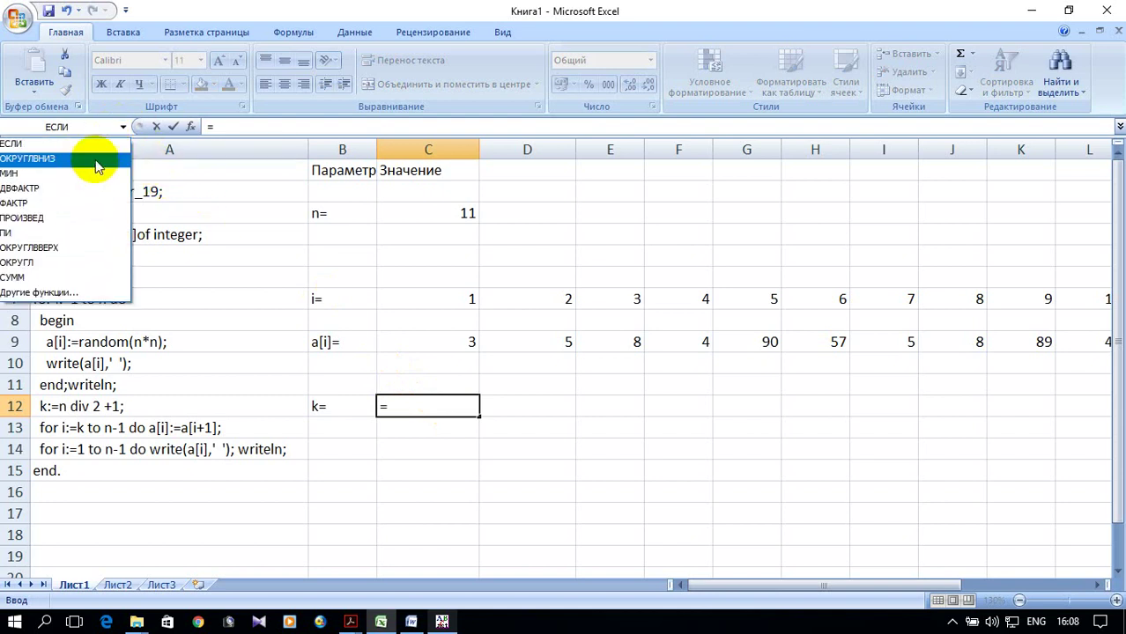
{"action": "left_click", "coordinate": [92, 154]}
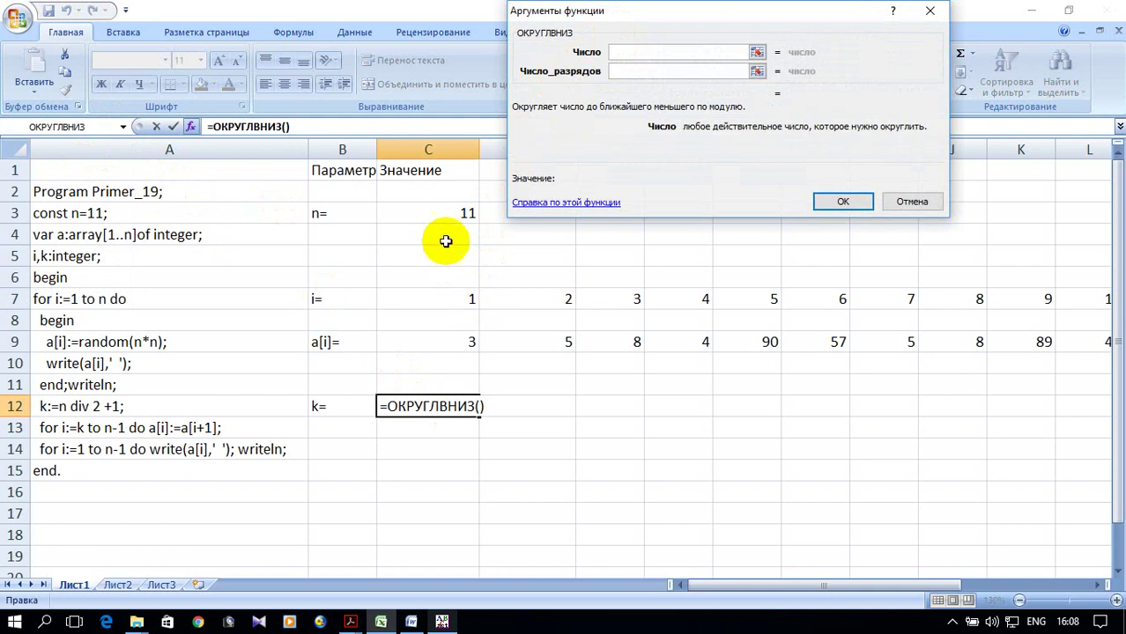
{"action": "left_click", "coordinate": [426, 214]}
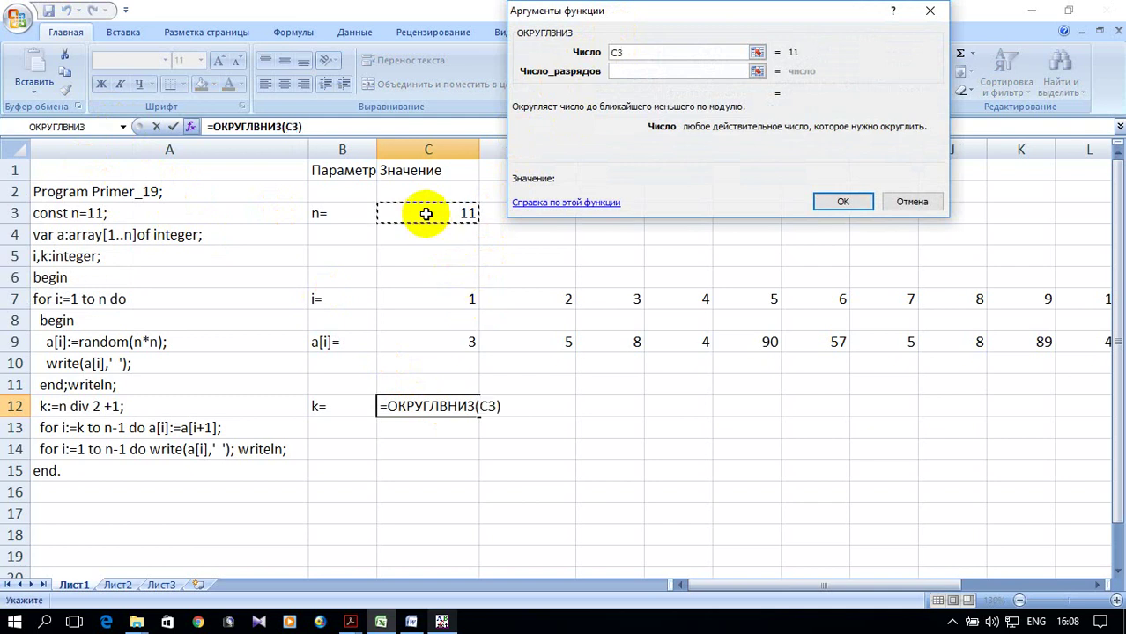
{"action": "type", "text": "/2"}
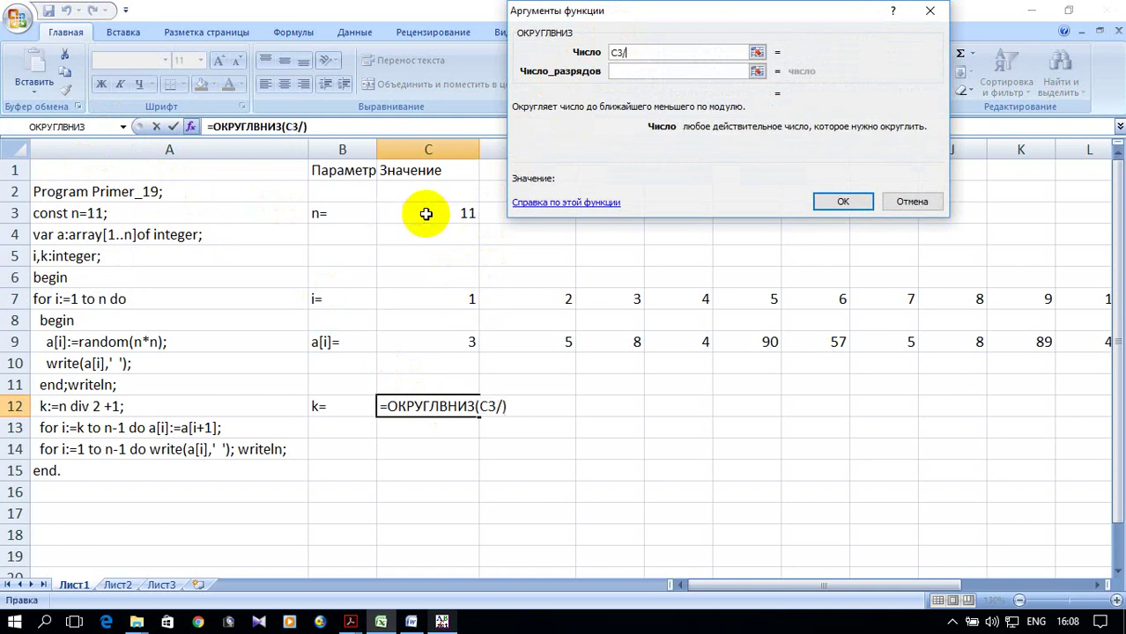
{"action": "left_click", "coordinate": [640, 71]}
{"action": "type", "text": "0"}
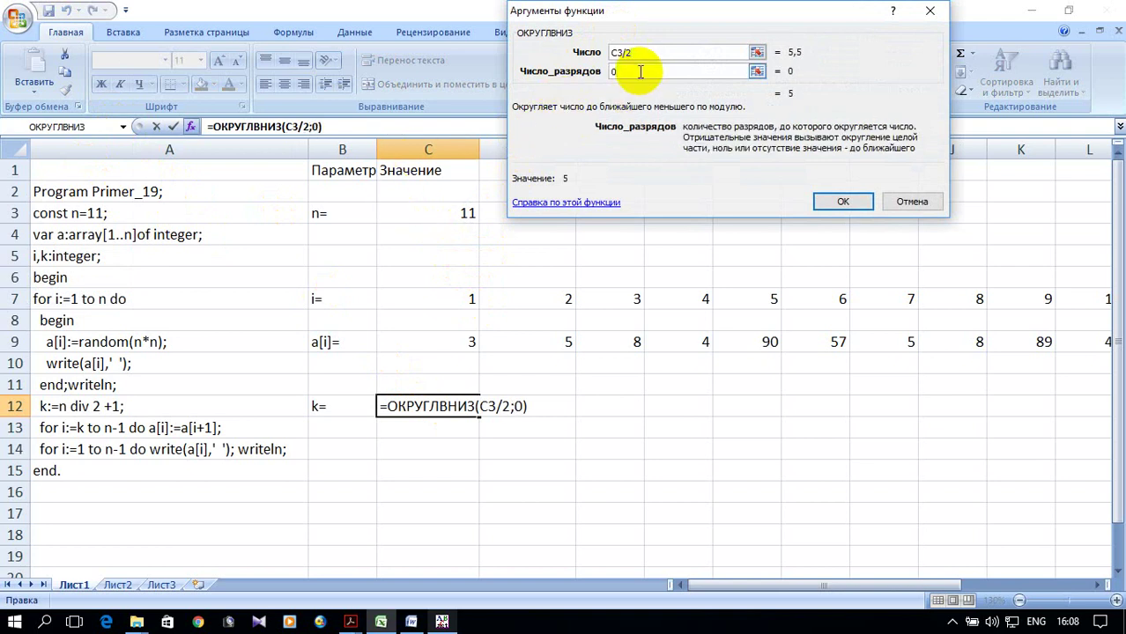
{"action": "left_click", "coordinate": [841, 204]}
Append +1 to the rounding formula in C12 so that it matches k:=n div 2 +1
{"action": "left_click", "coordinate": [352, 126]}
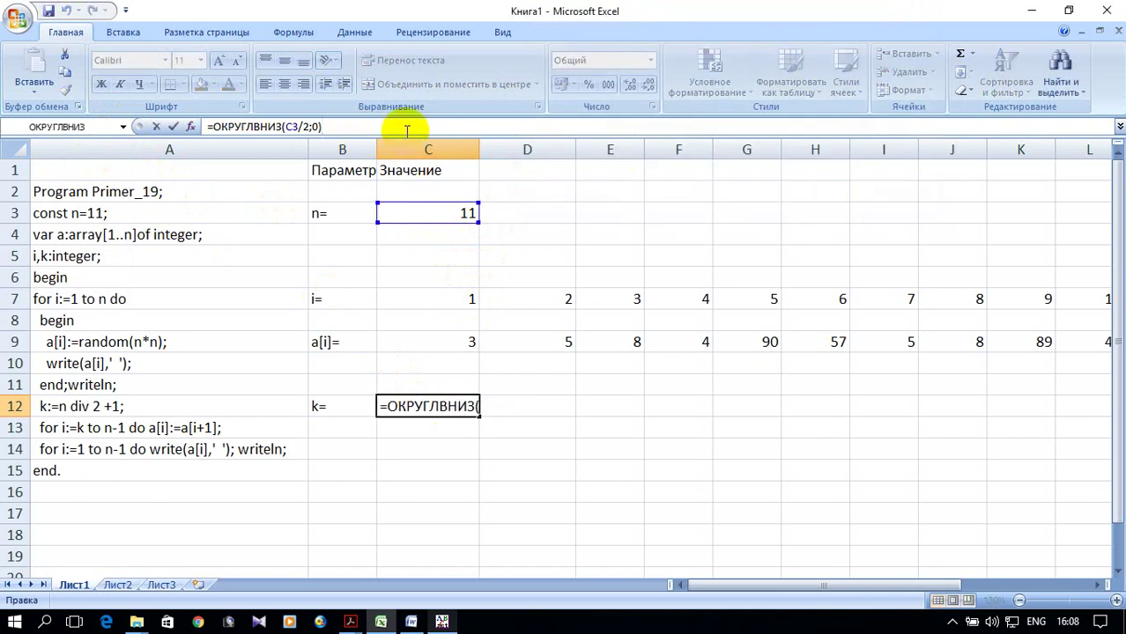
{"action": "left_click", "coordinate": [455, 406]}
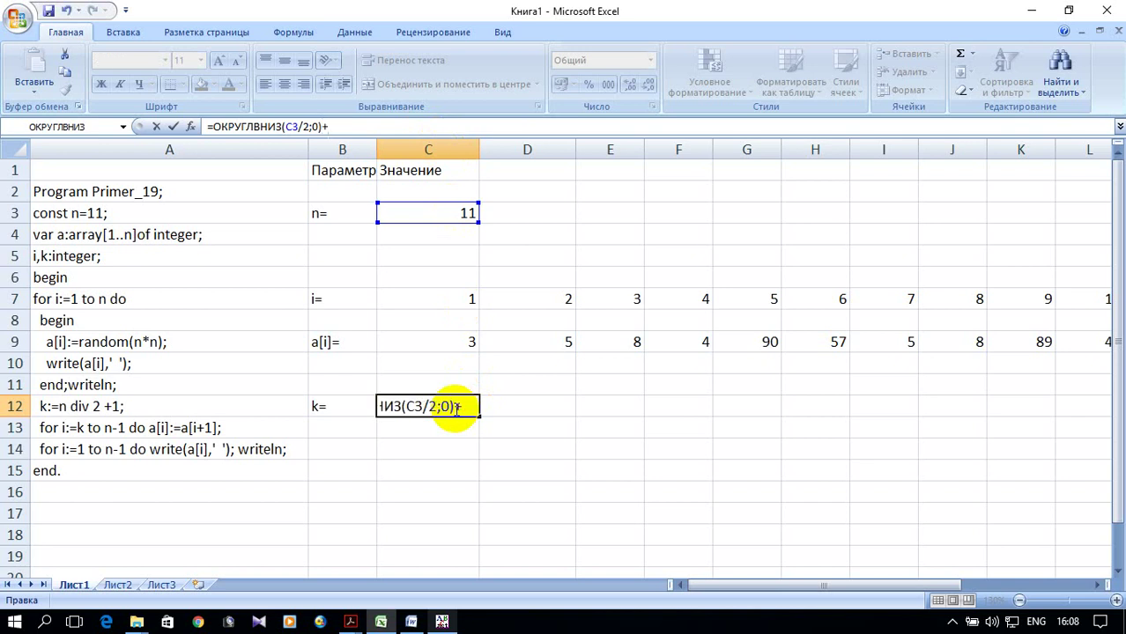
{"action": "key", "text": "Return"}
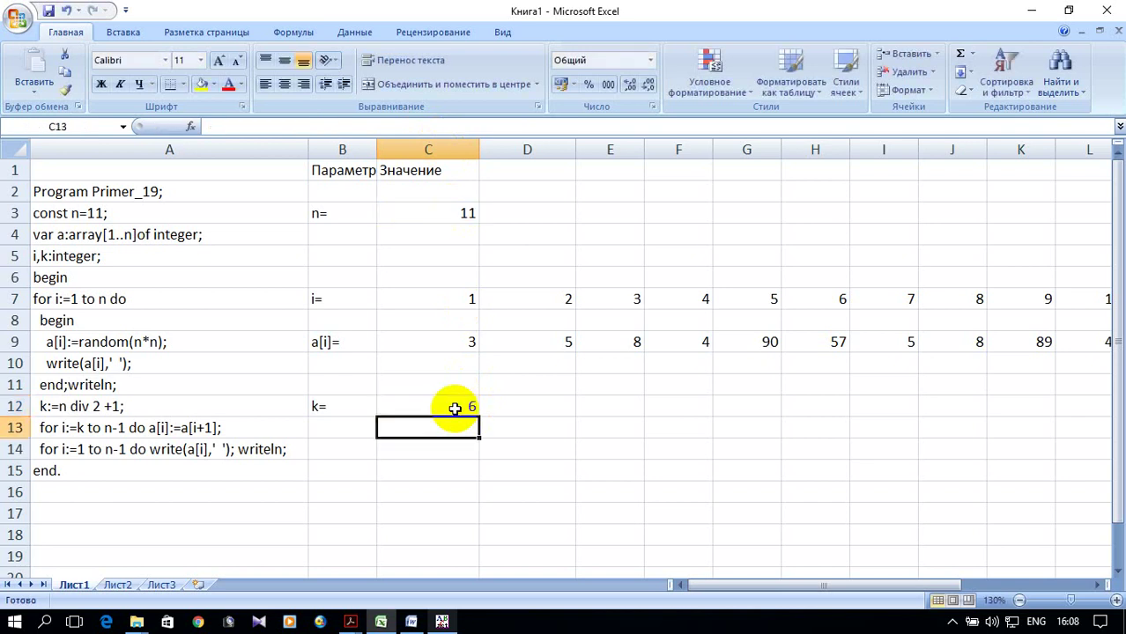
{"action": "left_click", "coordinate": [451, 406]}
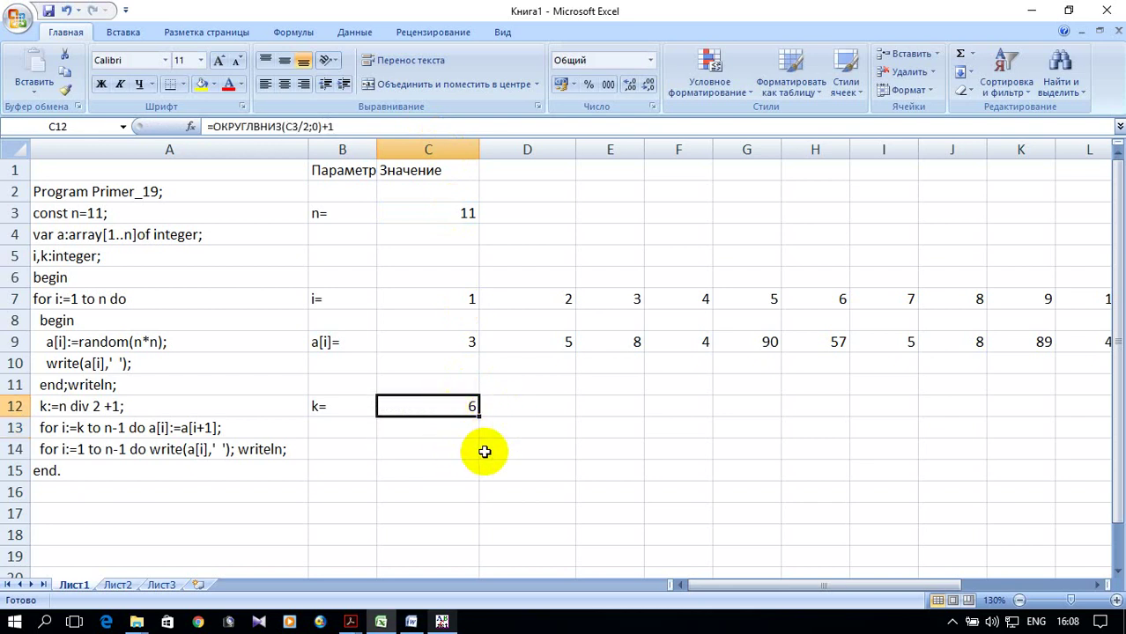
Copy the a[i]= label from B9 to B13 beside the element-shifting loop
{"action": "left_click", "coordinate": [323, 341]}
{"action": "right_click", "coordinate": [327, 341]}
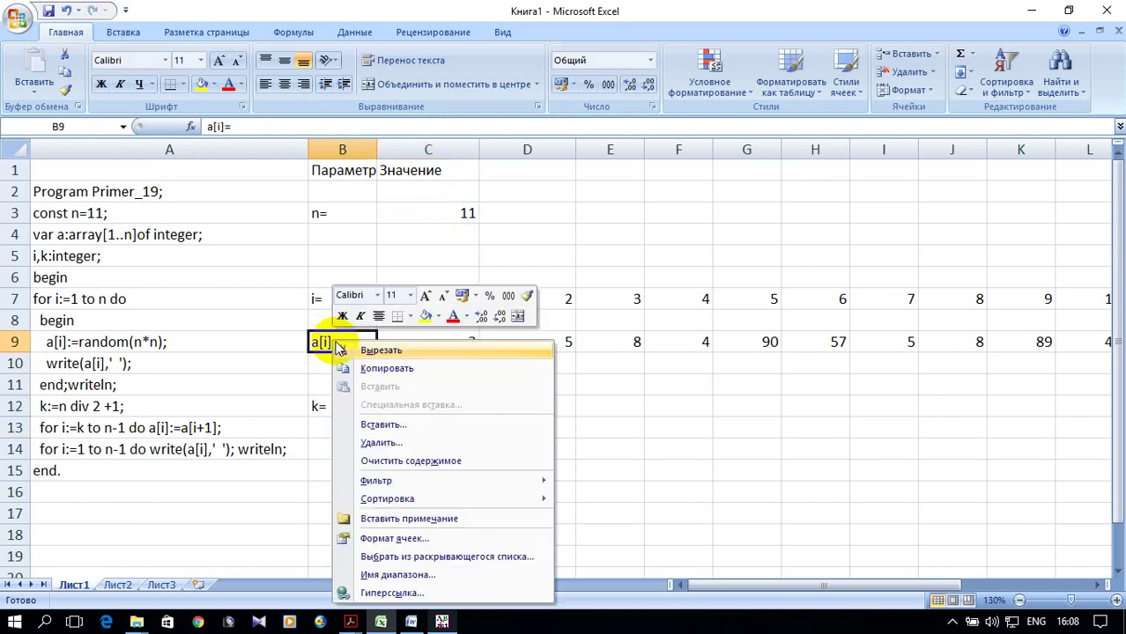
{"action": "left_click", "coordinate": [389, 367]}
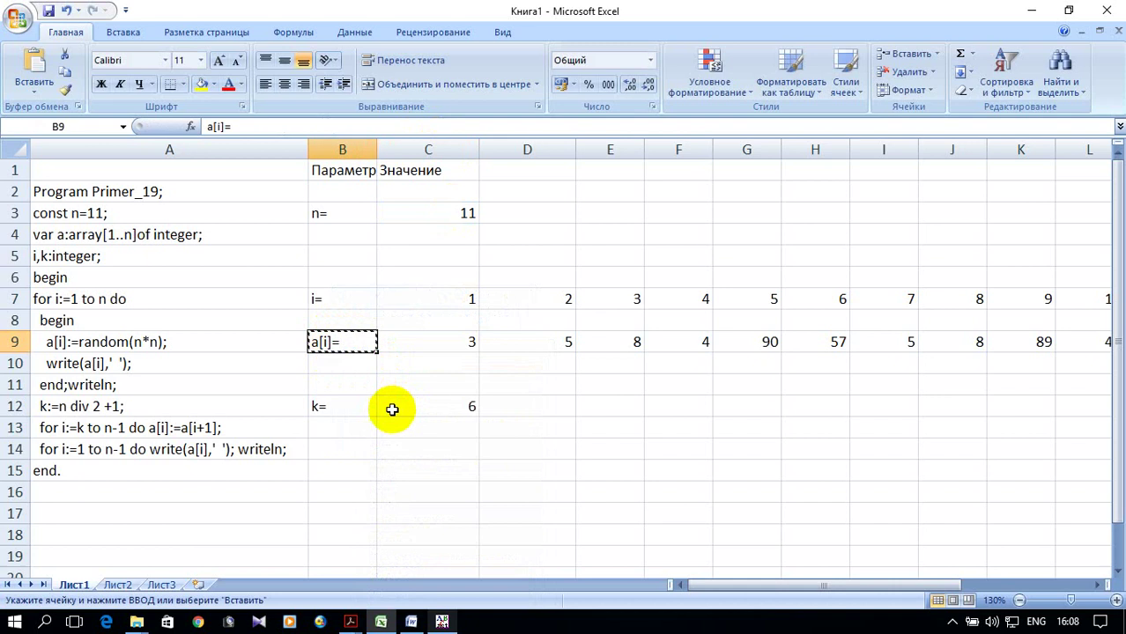
{"action": "left_click", "coordinate": [350, 430]}
{"action": "right_click", "coordinate": [354, 430]}
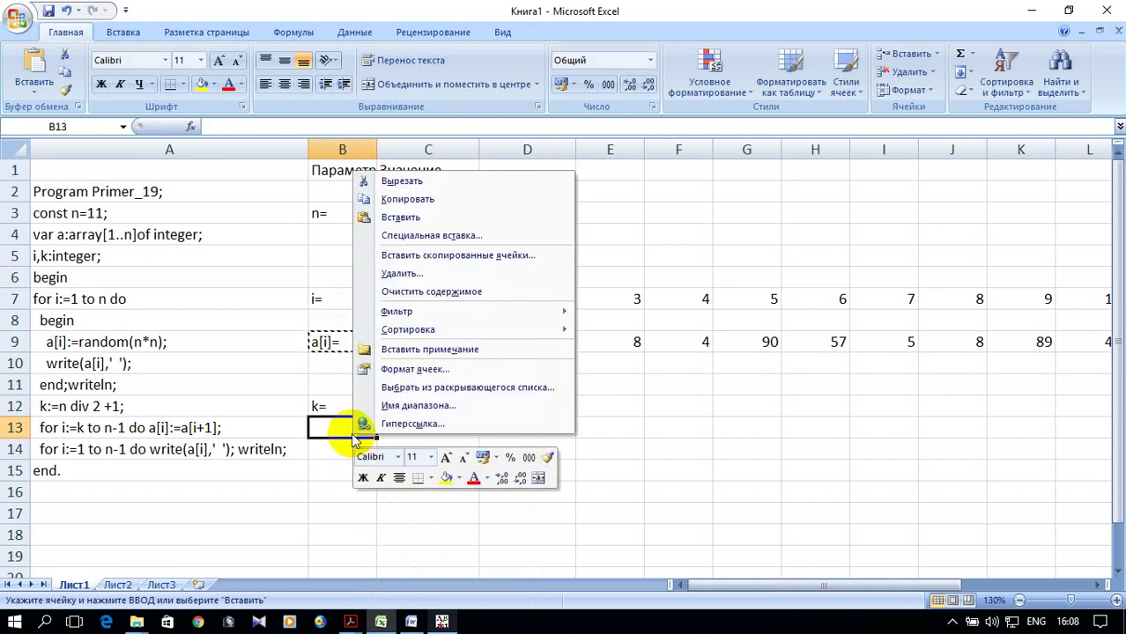
{"action": "left_click", "coordinate": [401, 217]}
Enter =ЕСЛИ($C12<=C7;D9;C9) in C13 and fill the formula across to L13
{"action": "left_click", "coordinate": [441, 423]}
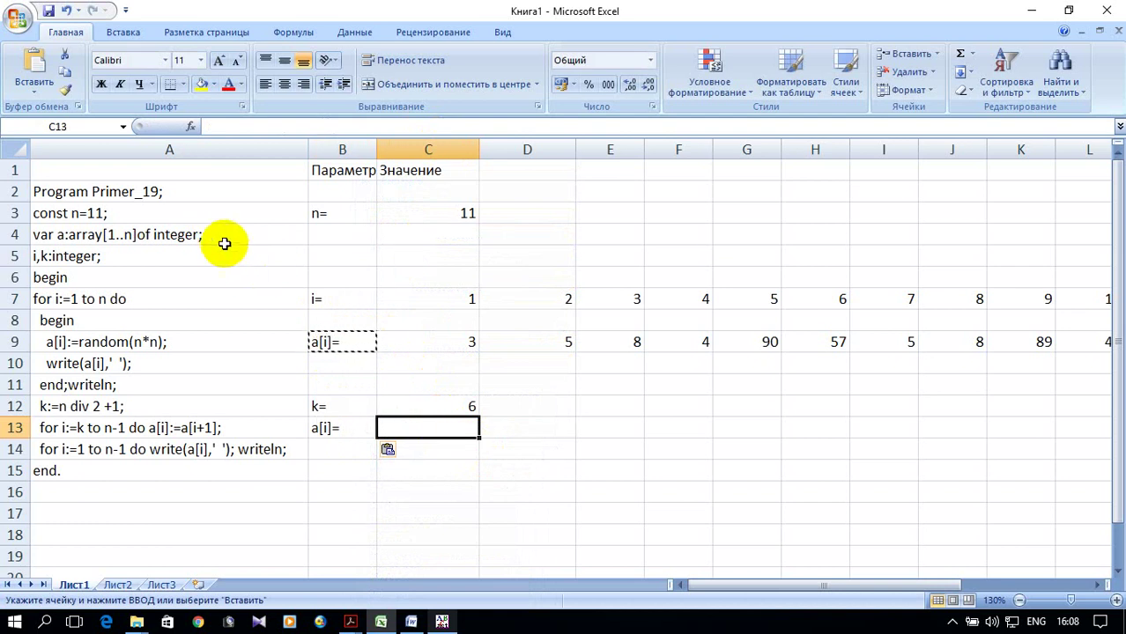
{"action": "type", "text": "="}
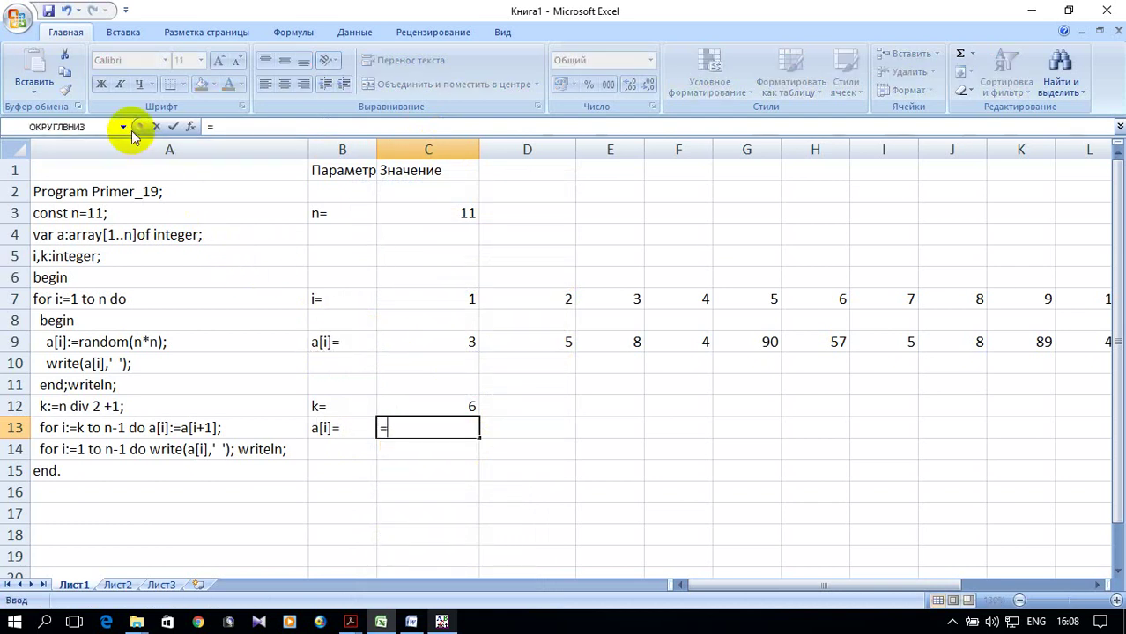
{"action": "left_click", "coordinate": [124, 128]}
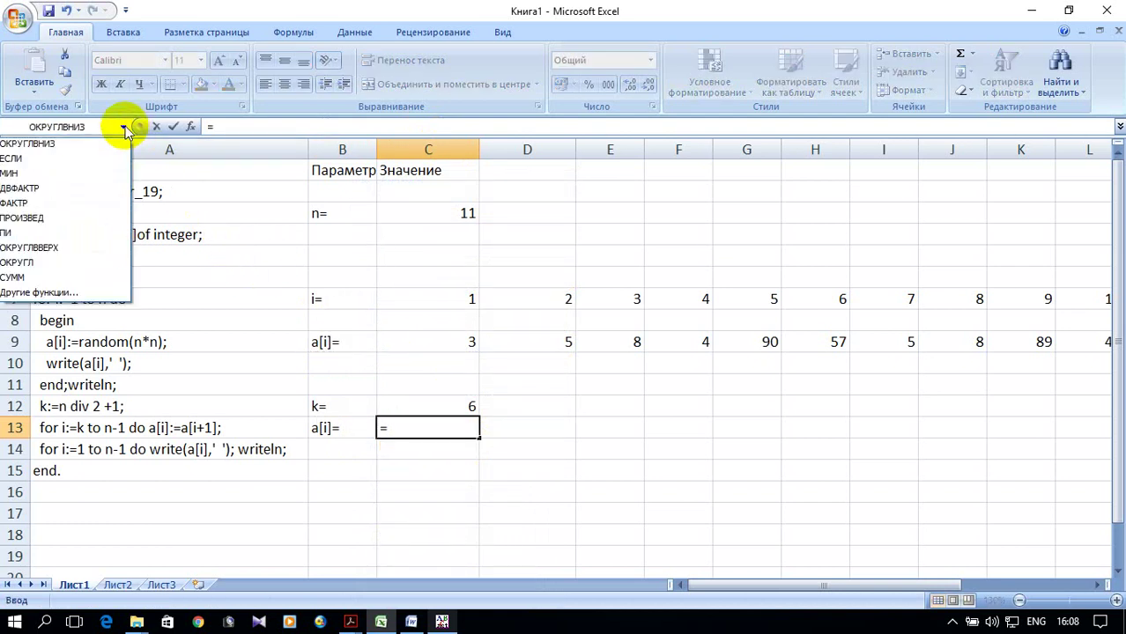
{"action": "left_click", "coordinate": [81, 160]}
{"action": "left_click_drag", "start_coordinate": [738, 10], "coordinate": [800, 118]}
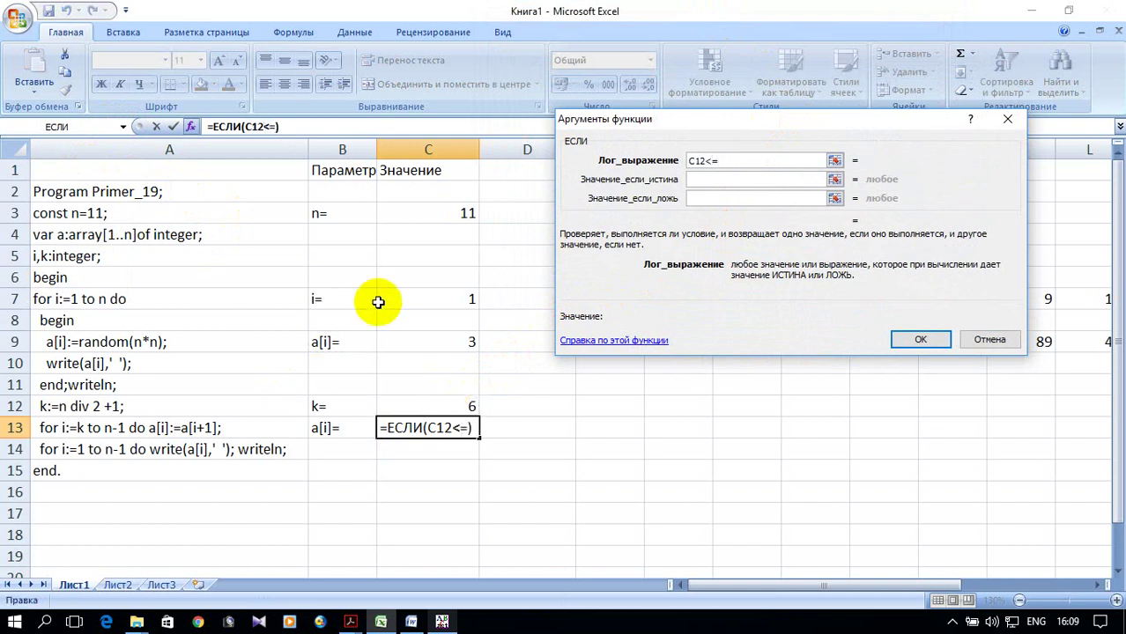
{"action": "left_click", "coordinate": [691, 160]}
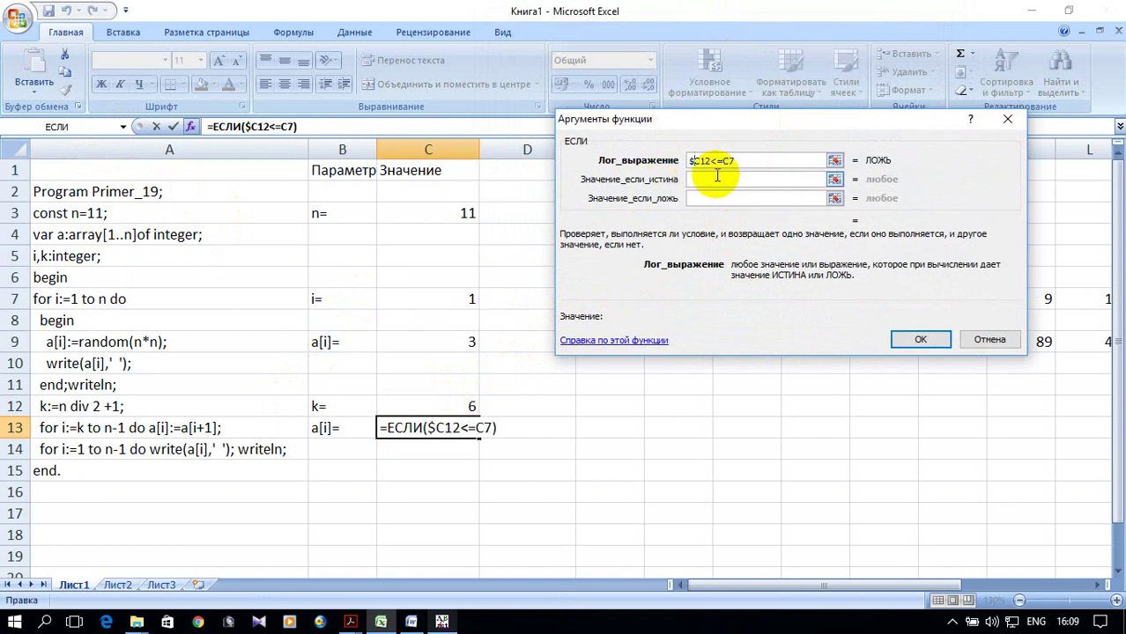
{"action": "left_click", "coordinate": [714, 179]}
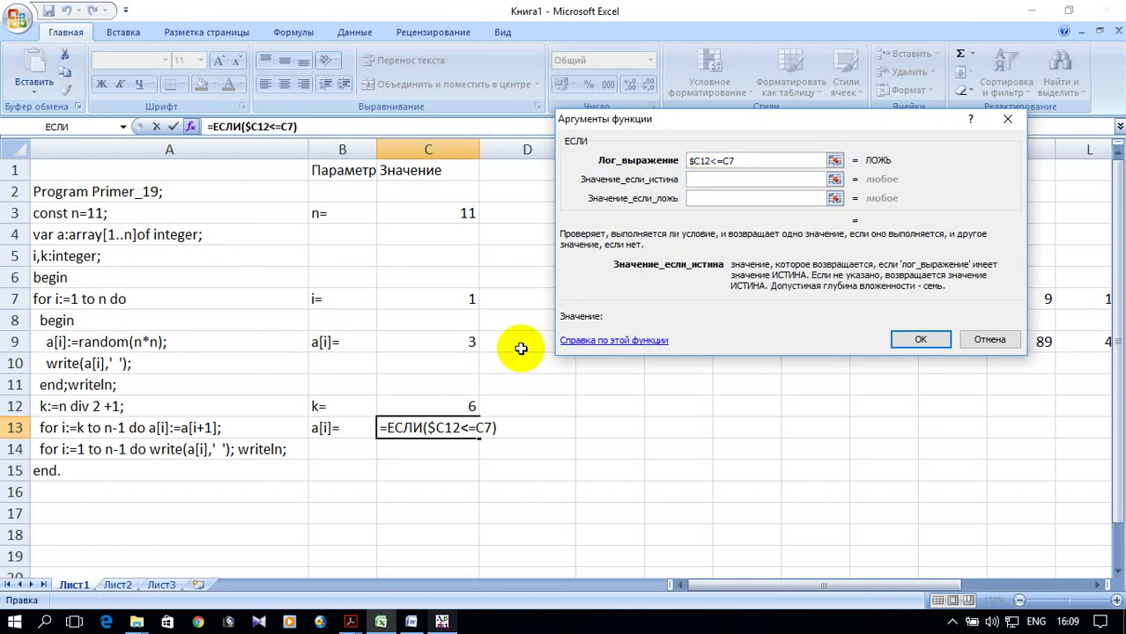
{"action": "left_click", "coordinate": [700, 200]}
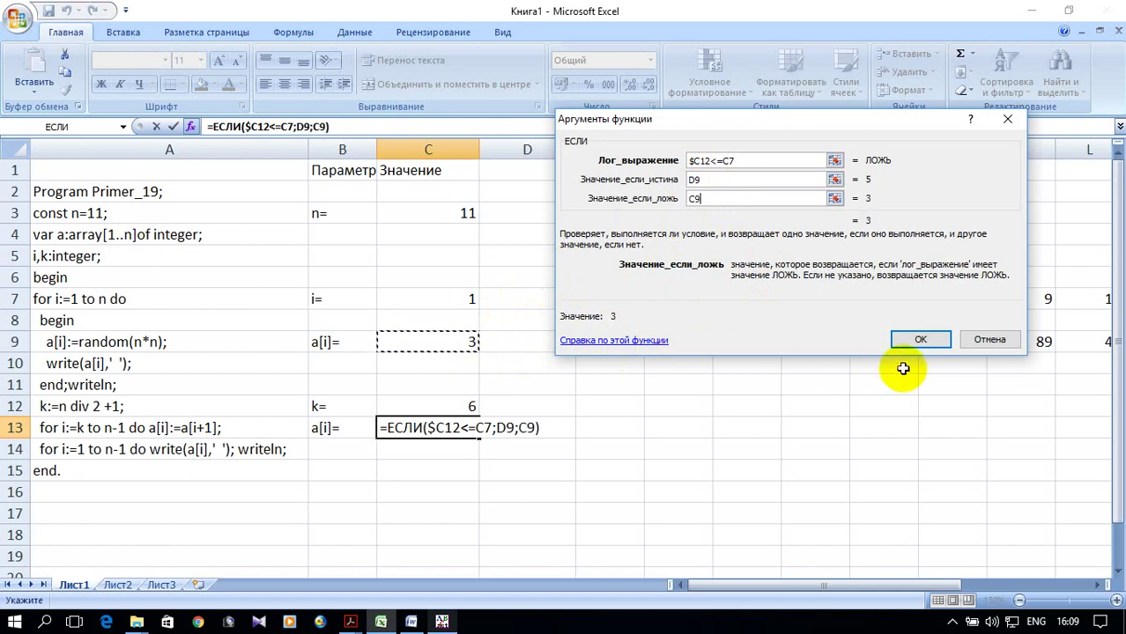
{"action": "left_click", "coordinate": [916, 340]}
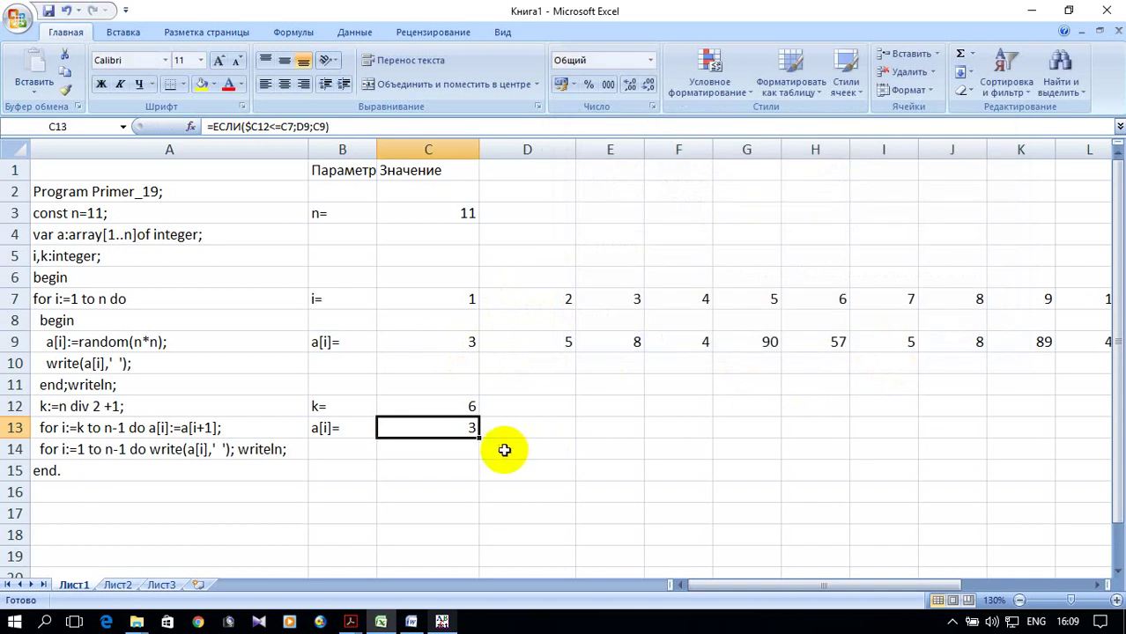
{"action": "left_click_drag", "start_coordinate": [480, 436], "coordinate": [849, 423]}
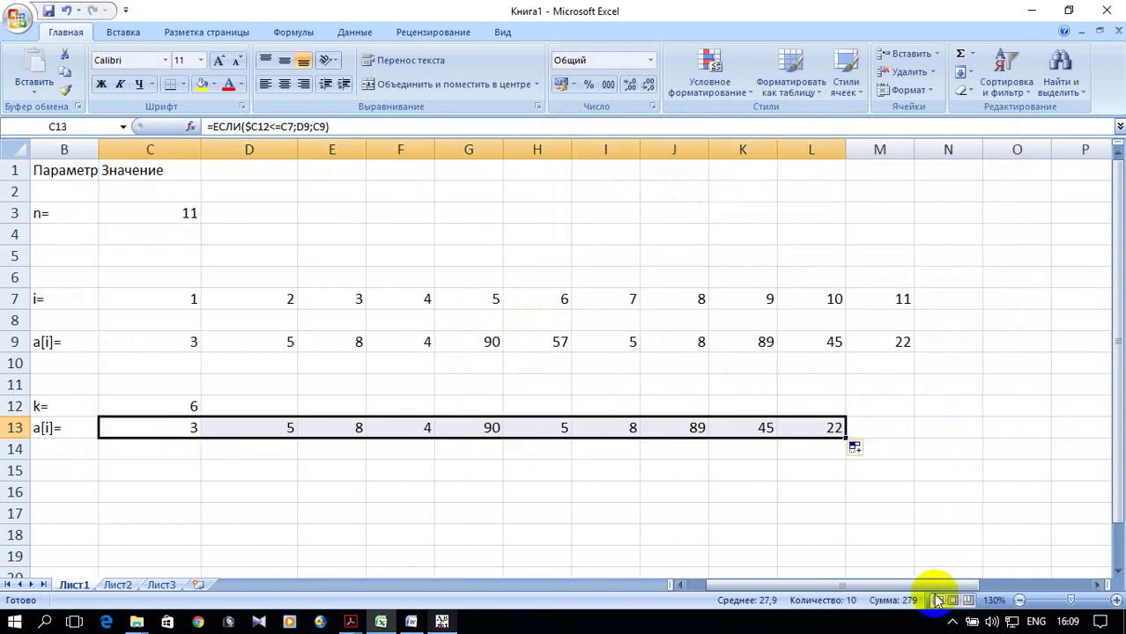
Label cell B14 as i= beside the output loop and enter 1 in C14 and 2 in D14
{"action": "left_click_drag", "start_coordinate": [924, 588], "coordinate": [887, 596]}
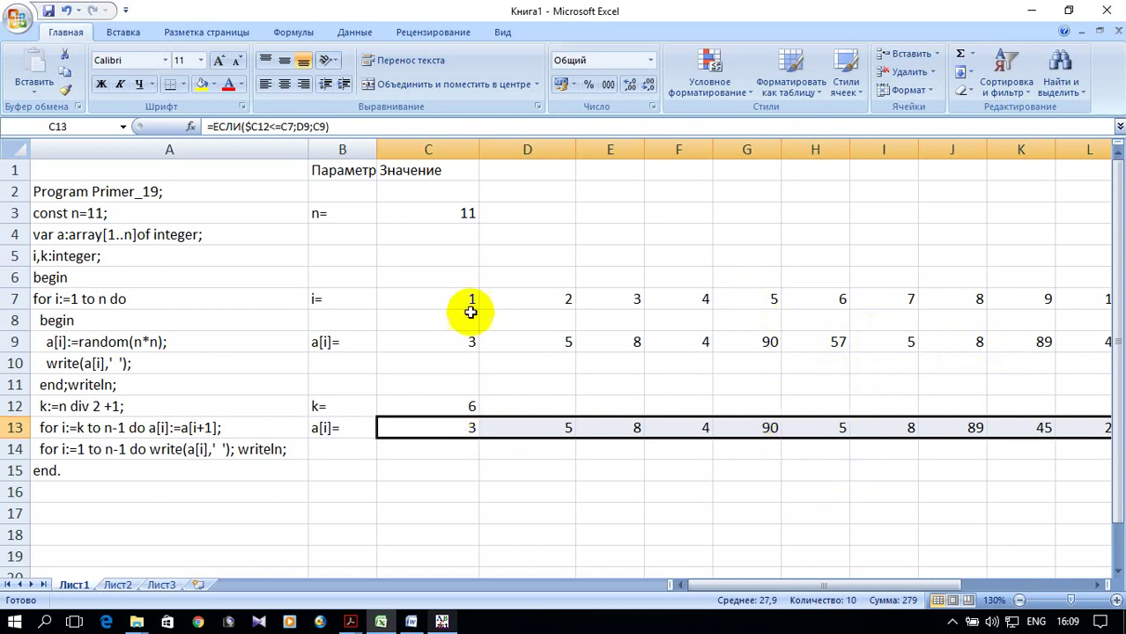
{"action": "left_click", "coordinate": [339, 446]}
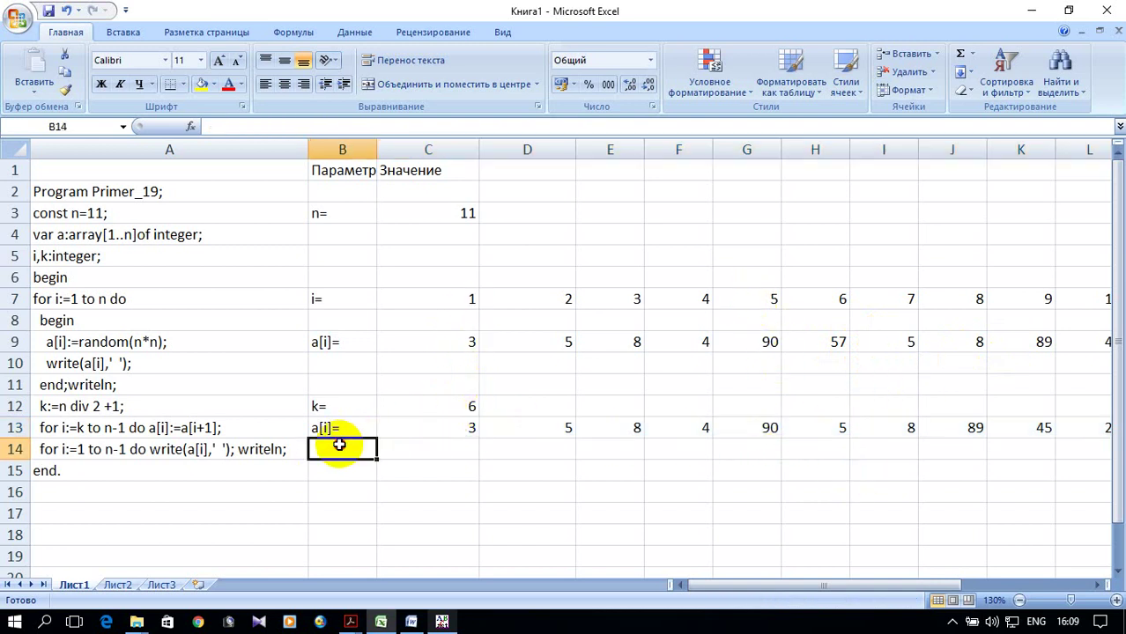
{"action": "type", "text": "i="}
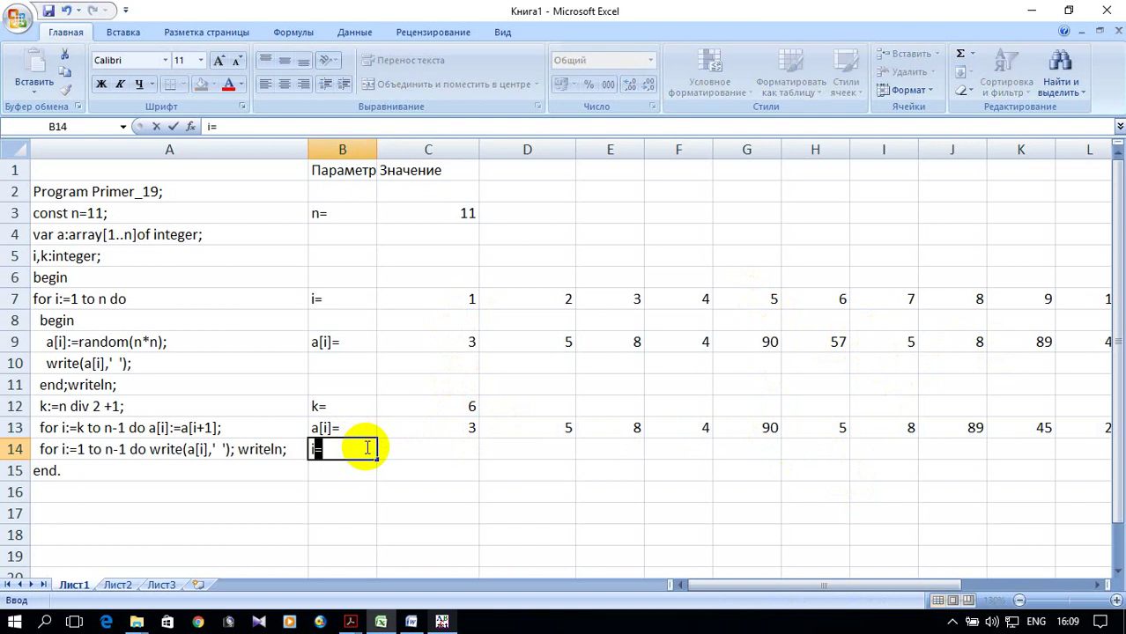
{"action": "left_click", "coordinate": [431, 451]}
{"action": "type", "text": "1"}
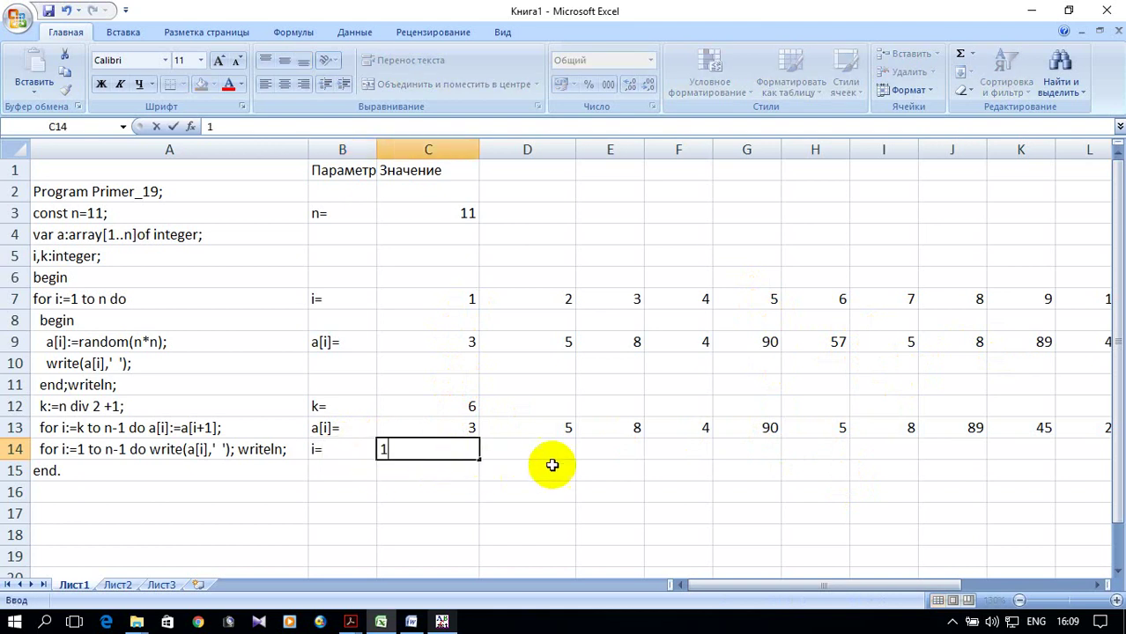
{"action": "left_click", "coordinate": [540, 451]}
{"action": "type", "text": "2"}
{"action": "left_click", "coordinate": [520, 469]}
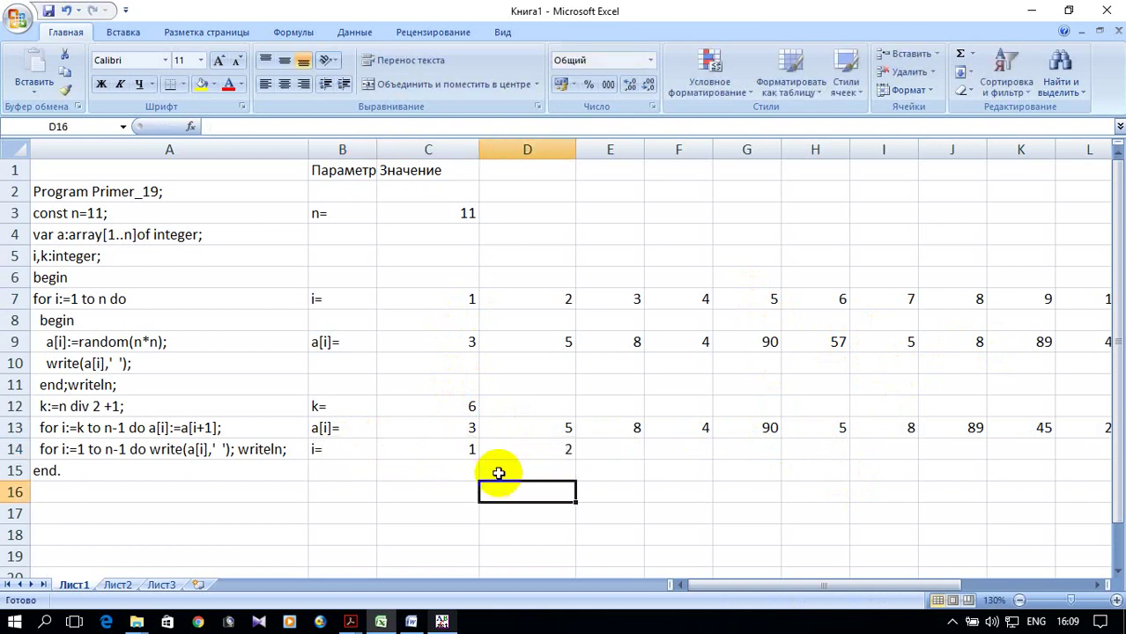
Extend the i series from C14:D14 across row 14 to L14, giving the values 1 to 10
{"action": "left_click", "coordinate": [443, 454]}
{"action": "left_click_drag", "start_coordinate": [443, 454], "coordinate": [850, 462]}
{"action": "left_click_drag", "start_coordinate": [897, 586], "coordinate": [804, 574]}
{"action": "scroll", "coordinate": [763, 320], "scroll_direction": "down", "scroll_amount": 2, "text": "ctrl"}
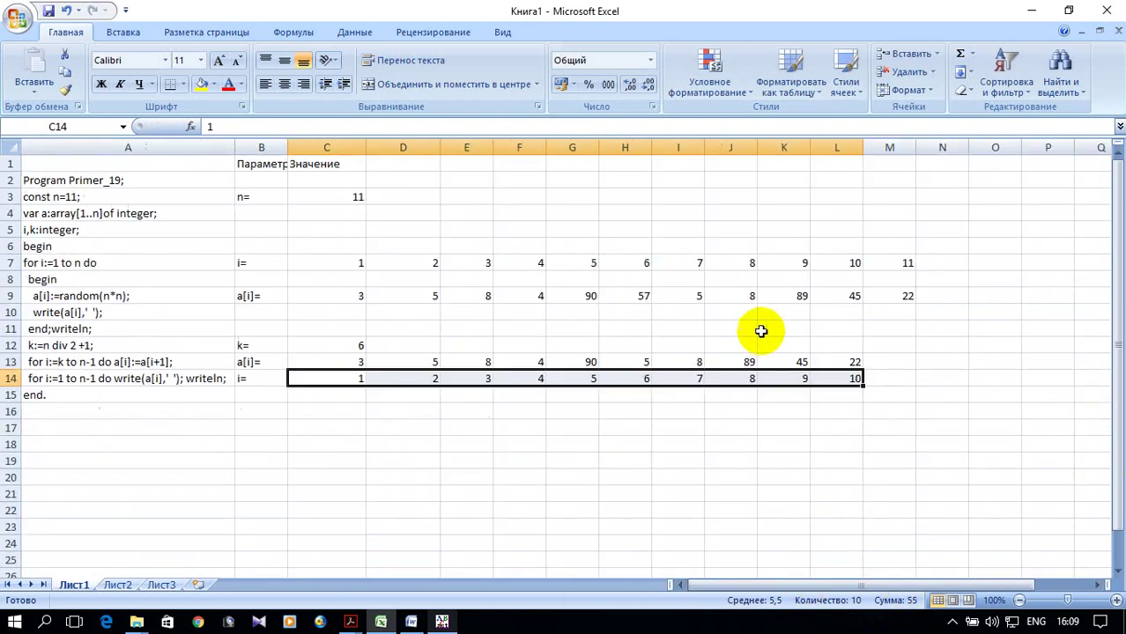
{"action": "scroll", "coordinate": [768, 334], "scroll_direction": "up", "scroll_amount": 1, "text": "ctrl"}
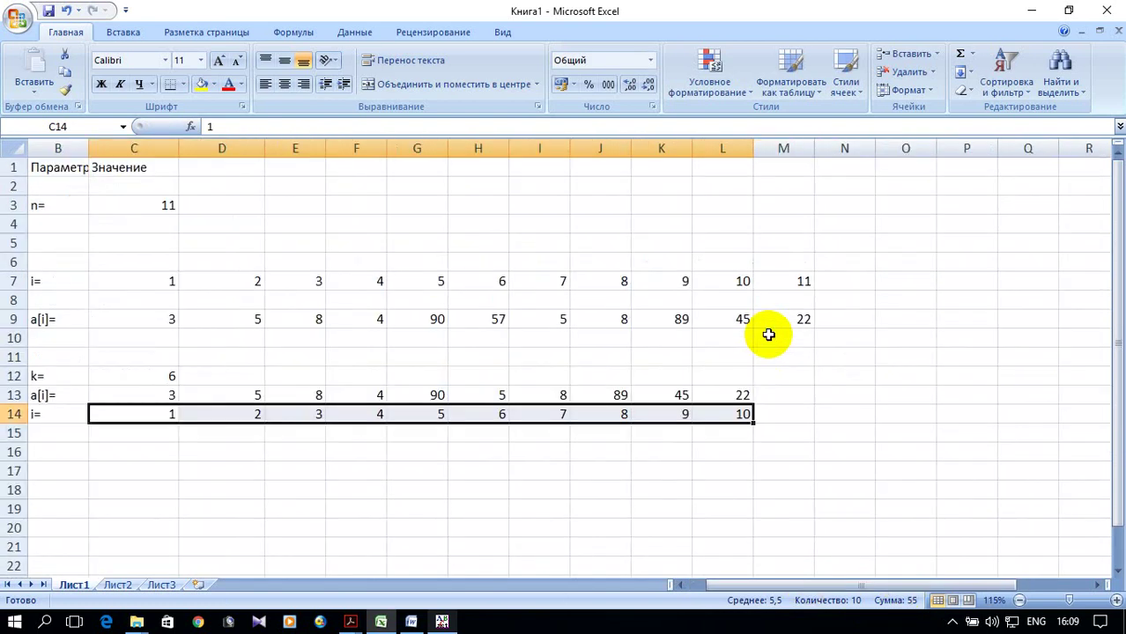
{"action": "left_click_drag", "start_coordinate": [829, 588], "coordinate": [778, 583]}
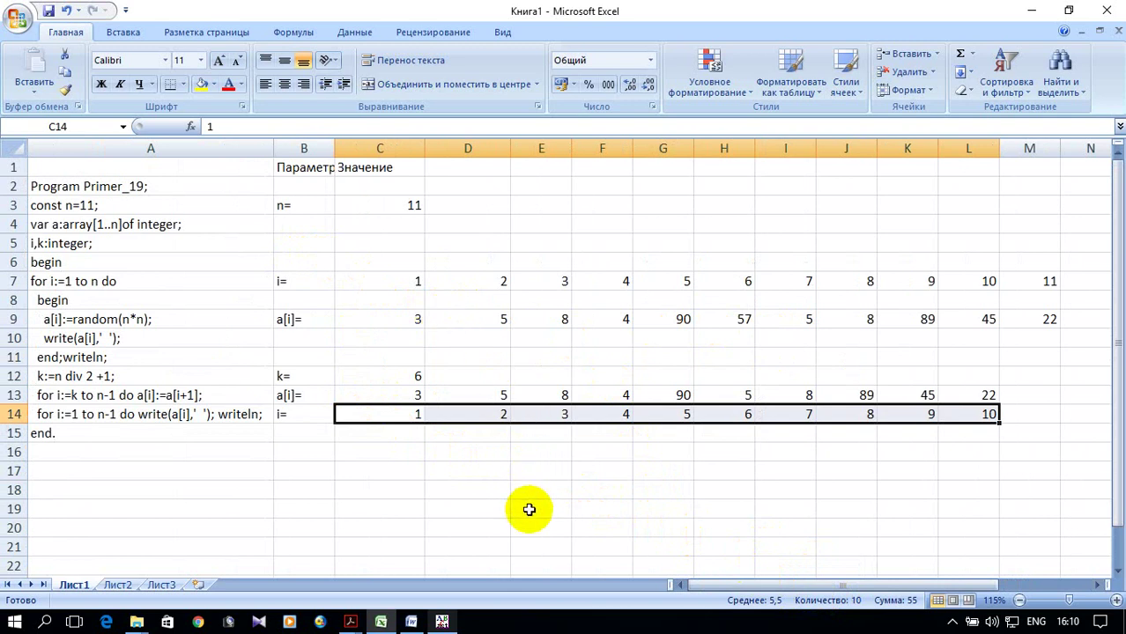
Copy the problem statement from Example_19.pdf in Acrobat Reader and paste it into the blank Word document
{"action": "left_click", "coordinate": [411, 622]}
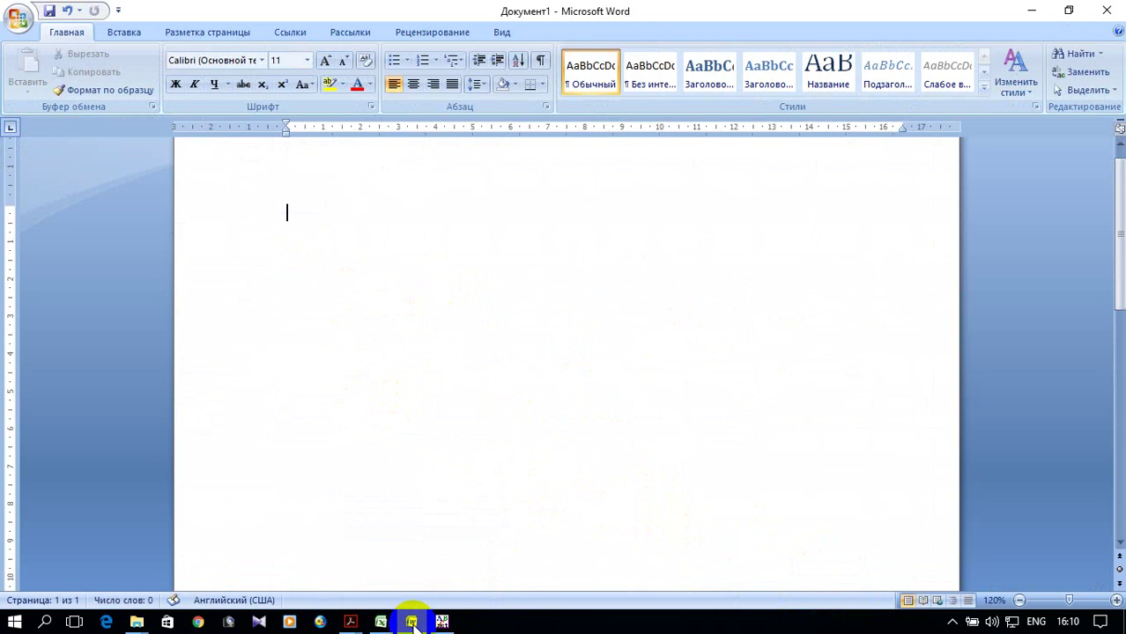
{"action": "left_click", "coordinate": [351, 621]}
{"action": "left_click", "coordinate": [401, 583]}
{"action": "left_click_drag", "start_coordinate": [218, 230], "coordinate": [755, 330]}
{"action": "right_click", "coordinate": [722, 329]}
{"action": "left_click", "coordinate": [748, 324]}
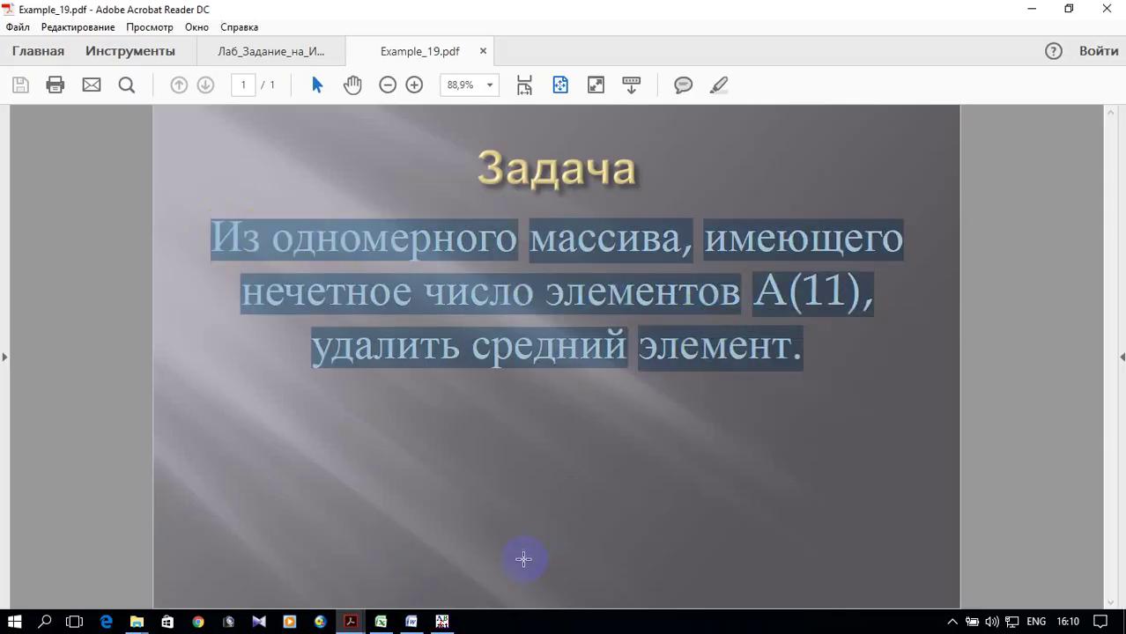
{"action": "left_click", "coordinate": [412, 621]}
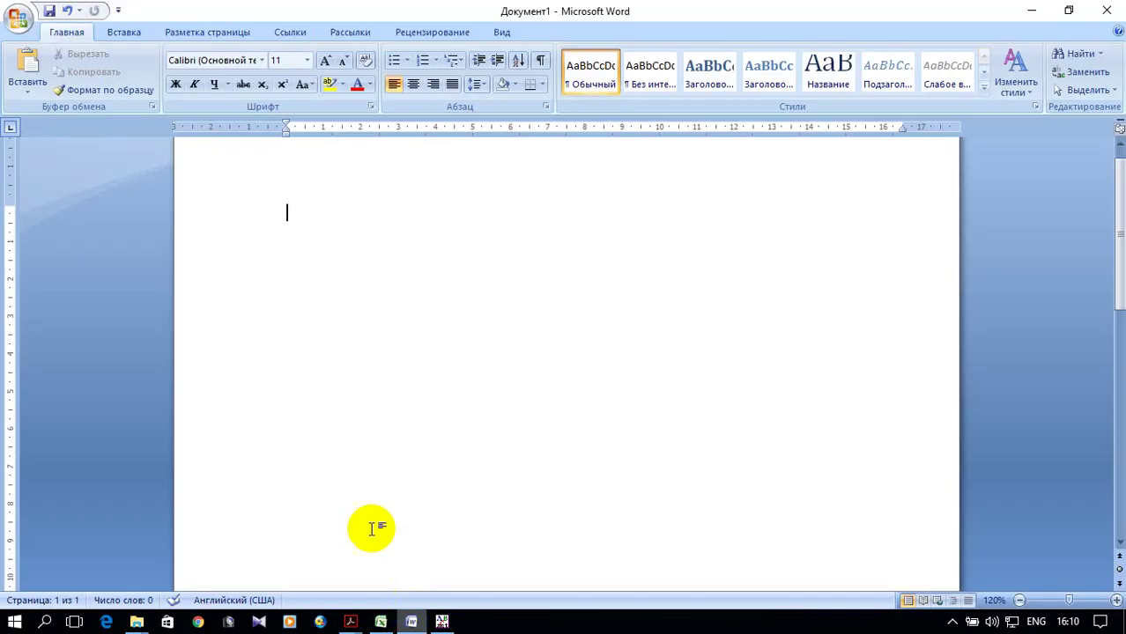
{"action": "left_click", "coordinate": [29, 66]}
Format the pasted problem statement in Times New Roman, size 14, and place the cursor on the empty line below it
{"action": "left_click_drag", "start_coordinate": [740, 497], "coordinate": [268, 265]}
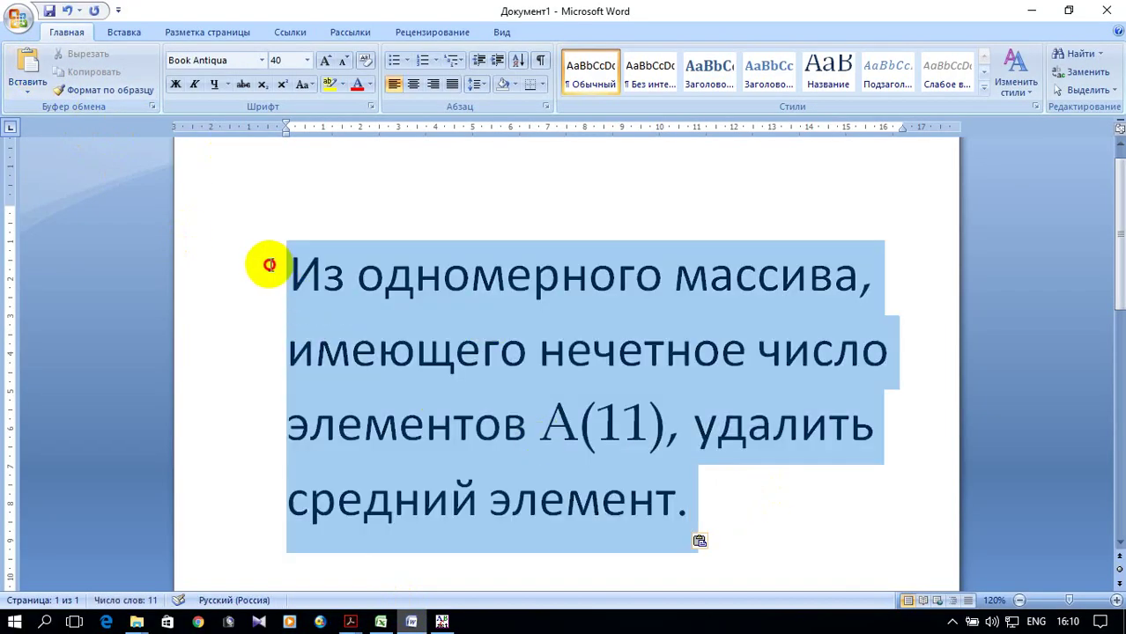
{"action": "left_click", "coordinate": [260, 61]}
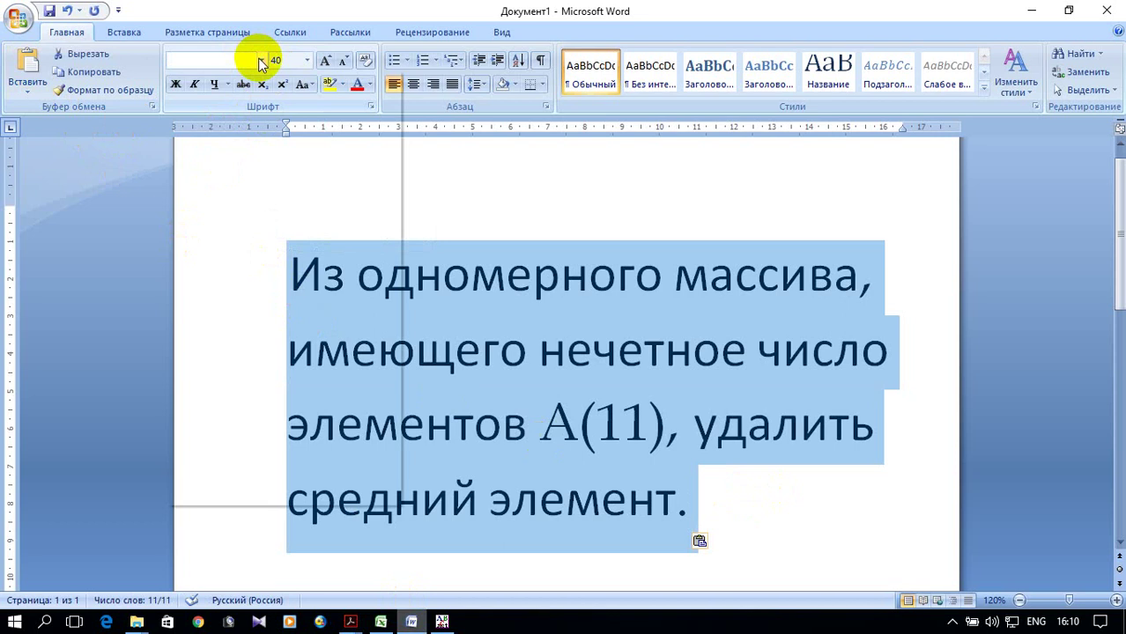
{"action": "left_click", "coordinate": [289, 156]}
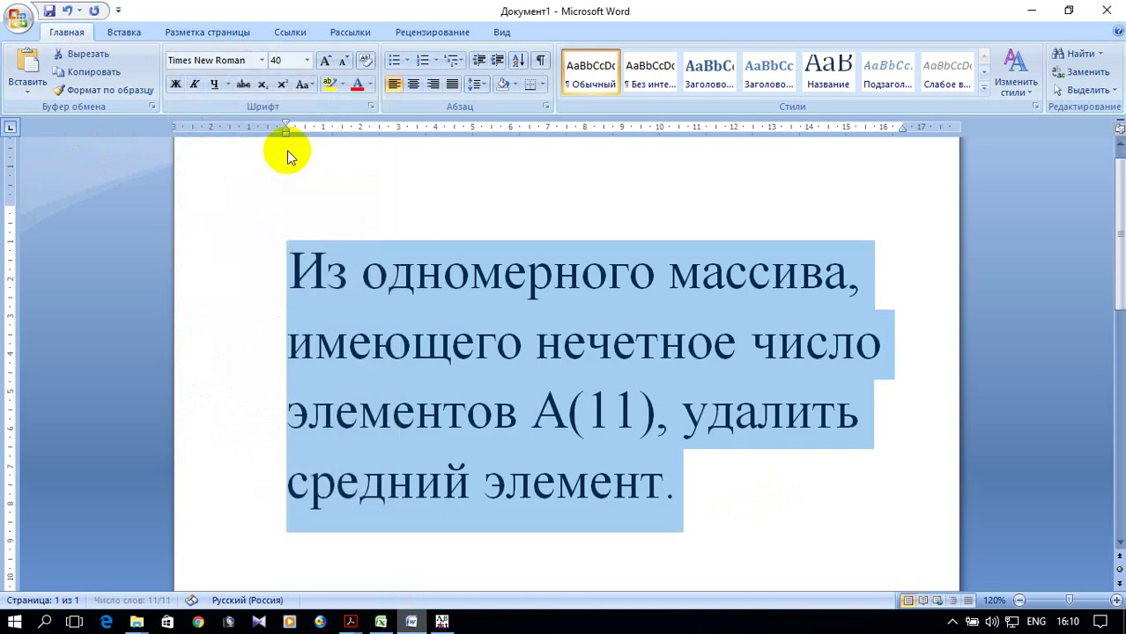
{"action": "left_click", "coordinate": [305, 62]}
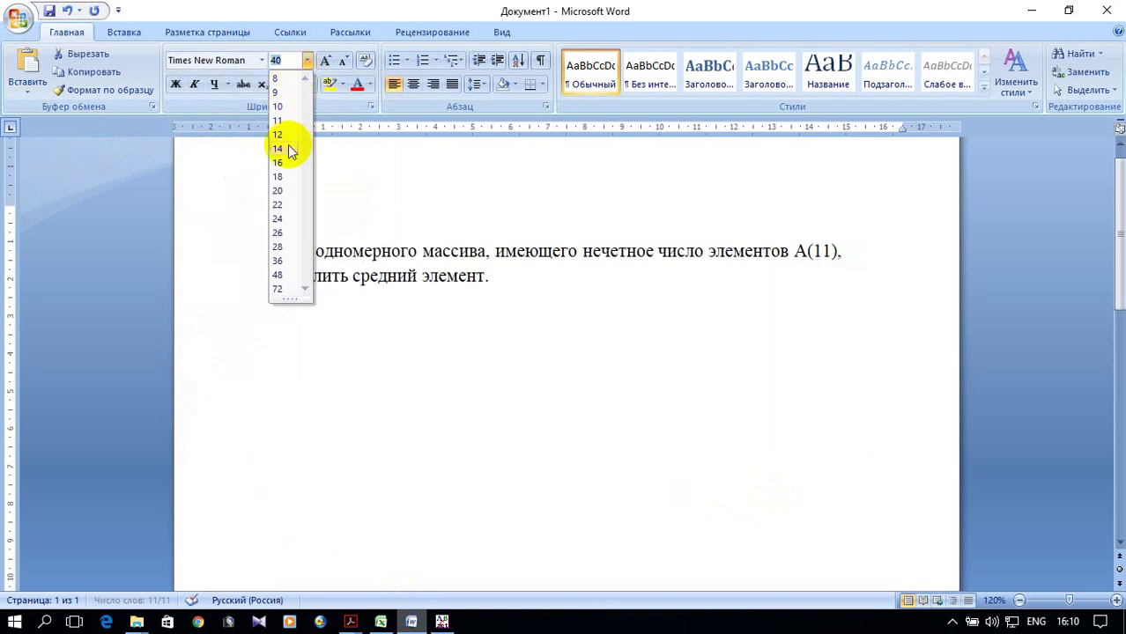
{"action": "left_click", "coordinate": [279, 148]}
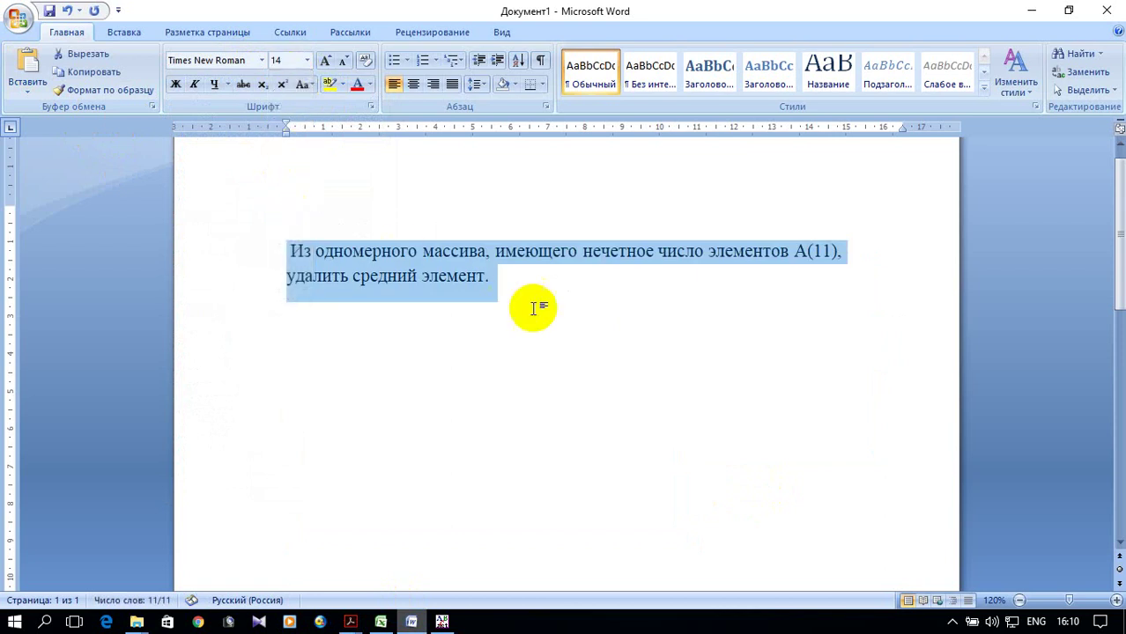
{"action": "left_click", "coordinate": [517, 284]}
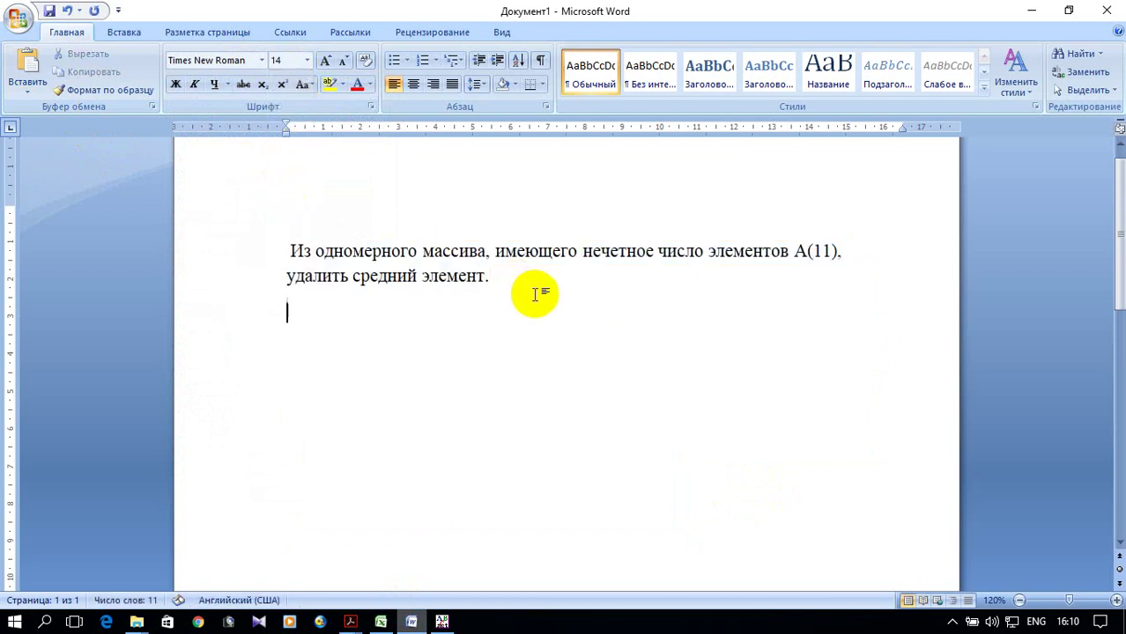
Copy the whole Primer_19 program from PascalABC.NET and paste it below the problem statement in Word
{"action": "left_click", "coordinate": [441, 622]}
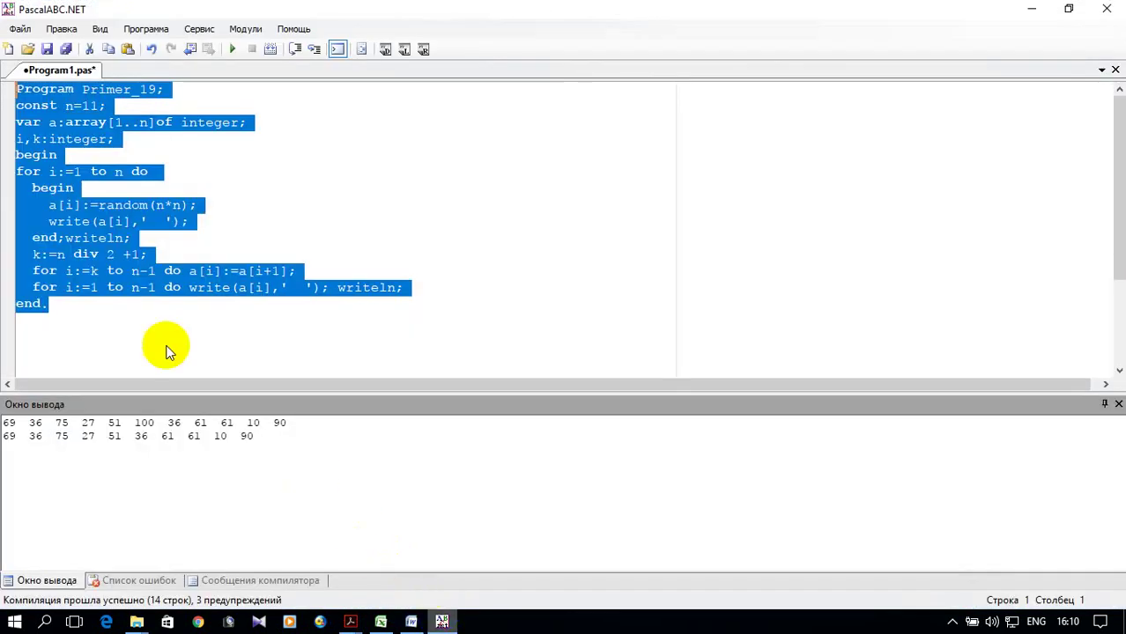
{"action": "right_click", "coordinate": [75, 118]}
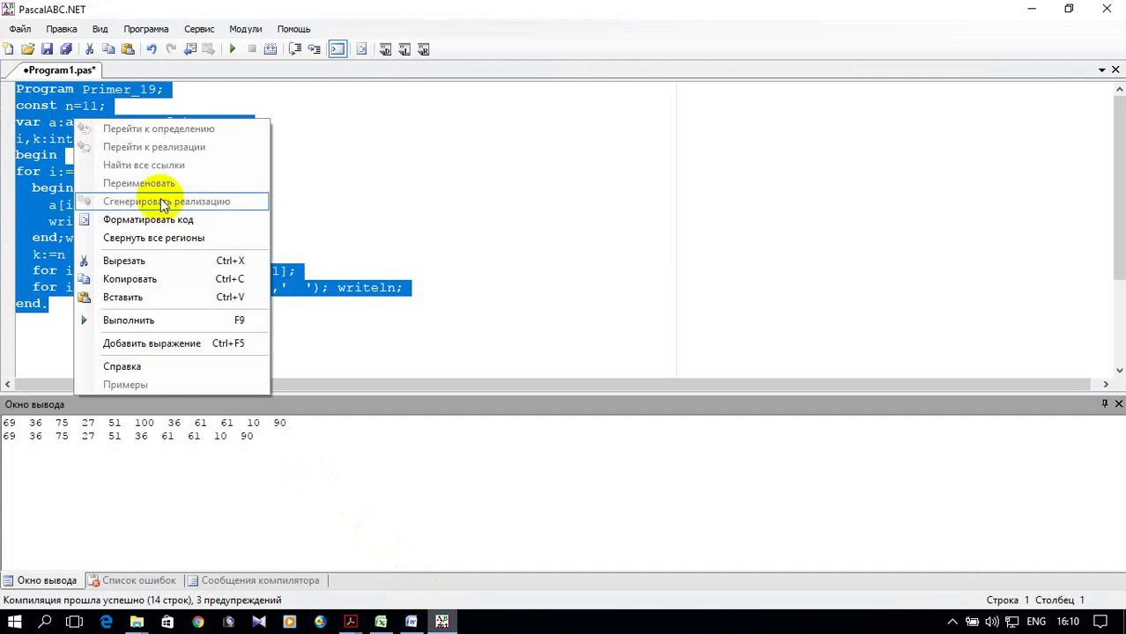
{"action": "left_click", "coordinate": [157, 280]}
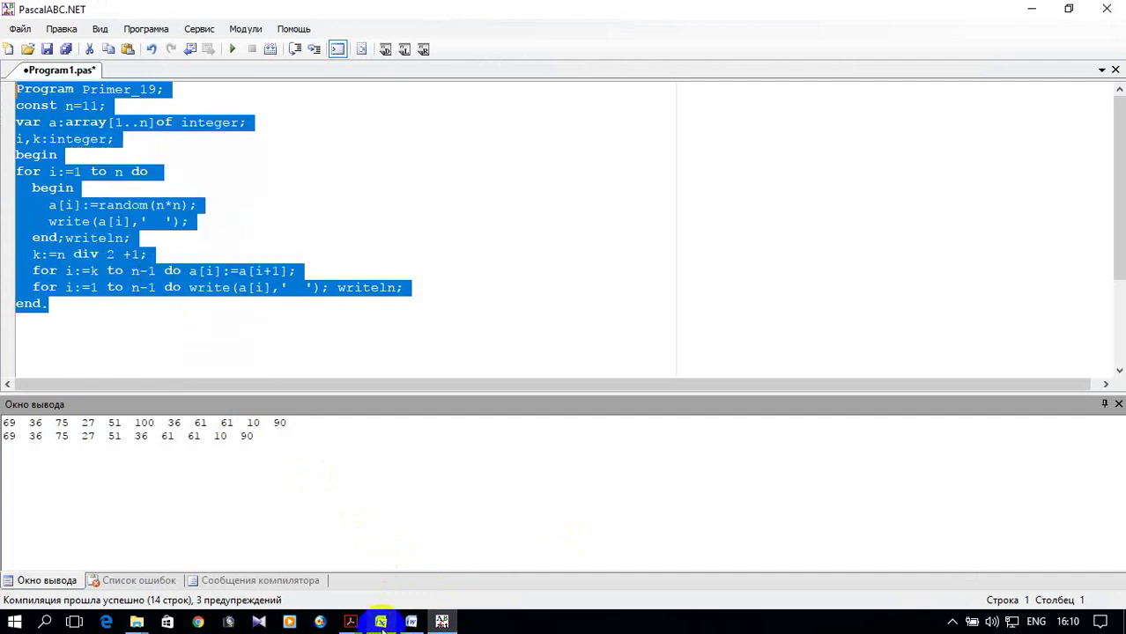
{"action": "left_click", "coordinate": [410, 622]}
{"action": "left_click", "coordinate": [29, 70]}
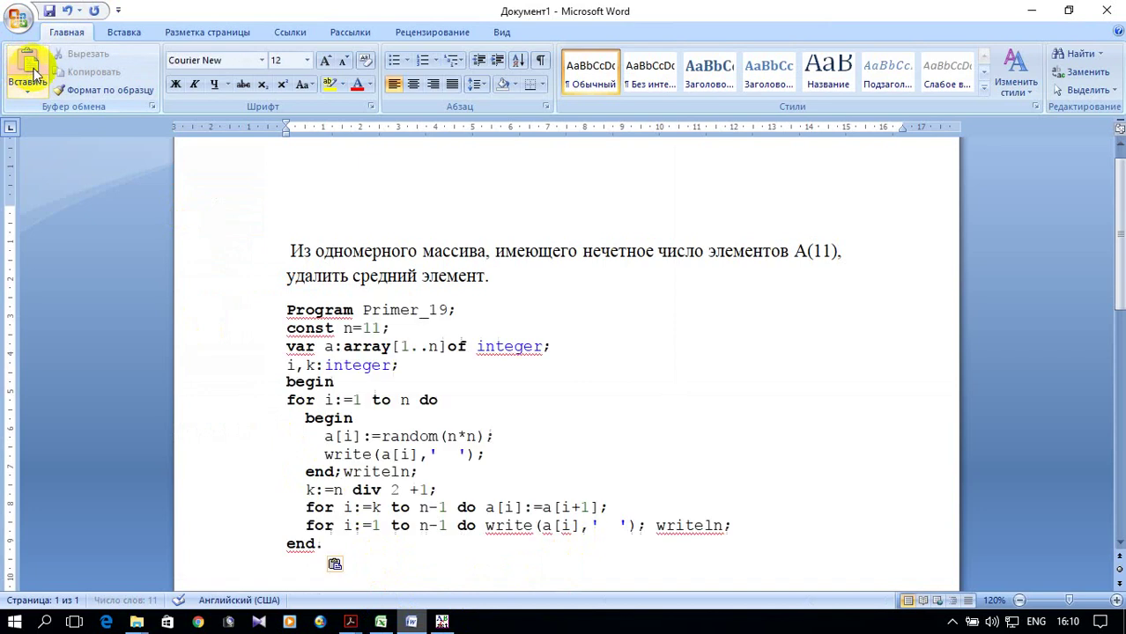
Insert a new drawing canvas on an empty line below the program's final end
{"action": "scroll", "coordinate": [628, 327], "scroll_direction": "down", "scroll_amount": 2}
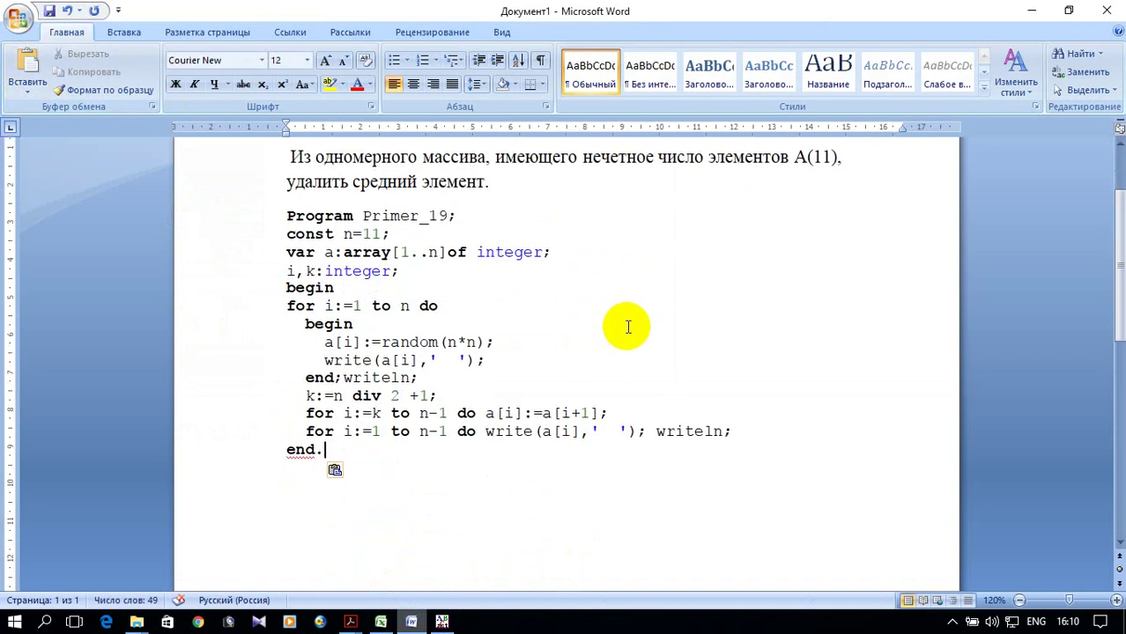
{"action": "scroll", "coordinate": [628, 327], "scroll_direction": "down", "scroll_amount": 1}
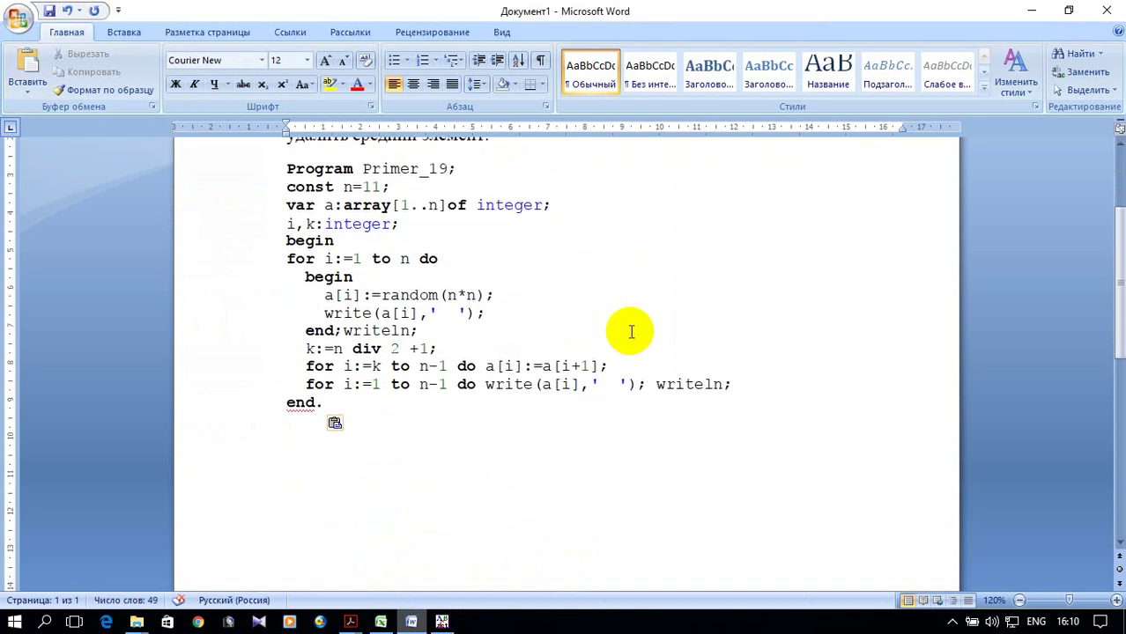
{"action": "left_click", "coordinate": [401, 406]}
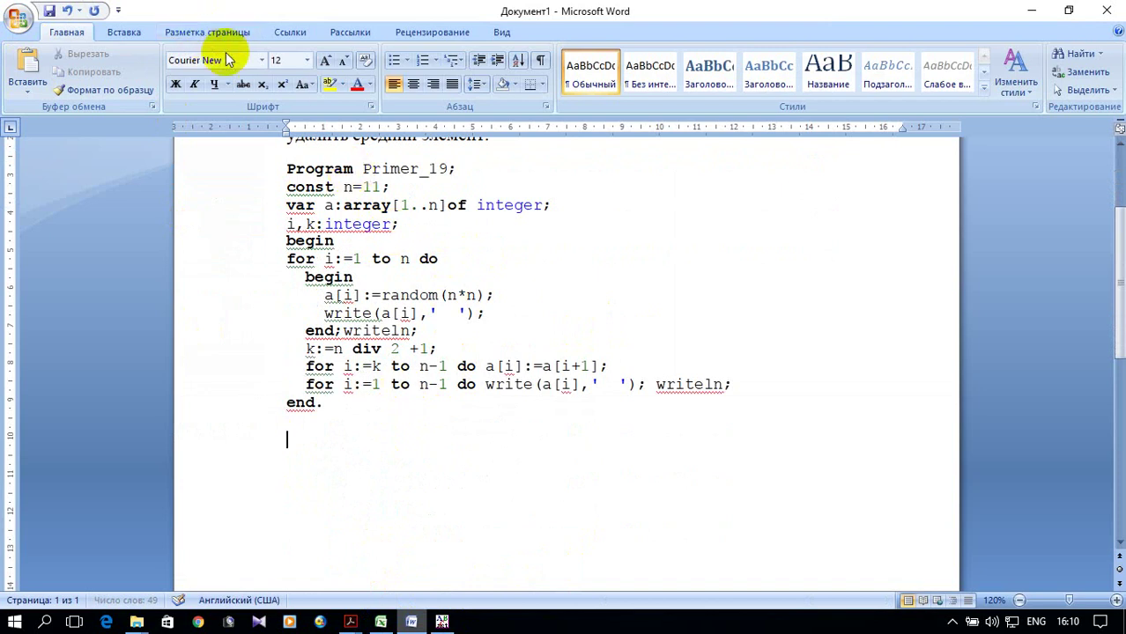
{"action": "left_click", "coordinate": [135, 36]}
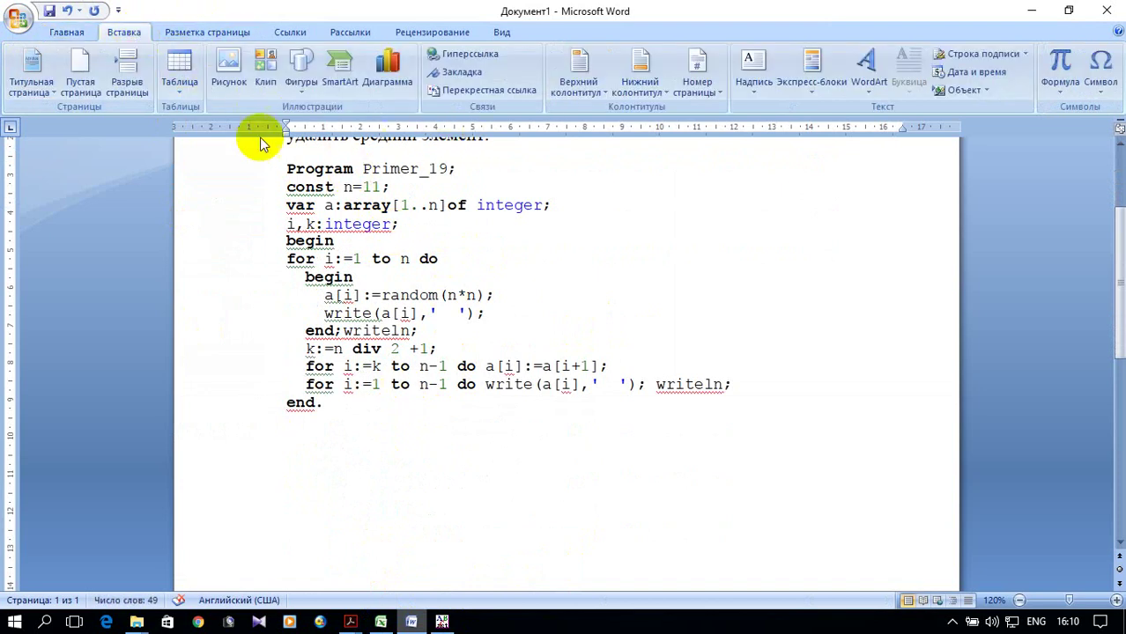
{"action": "left_click", "coordinate": [312, 96]}
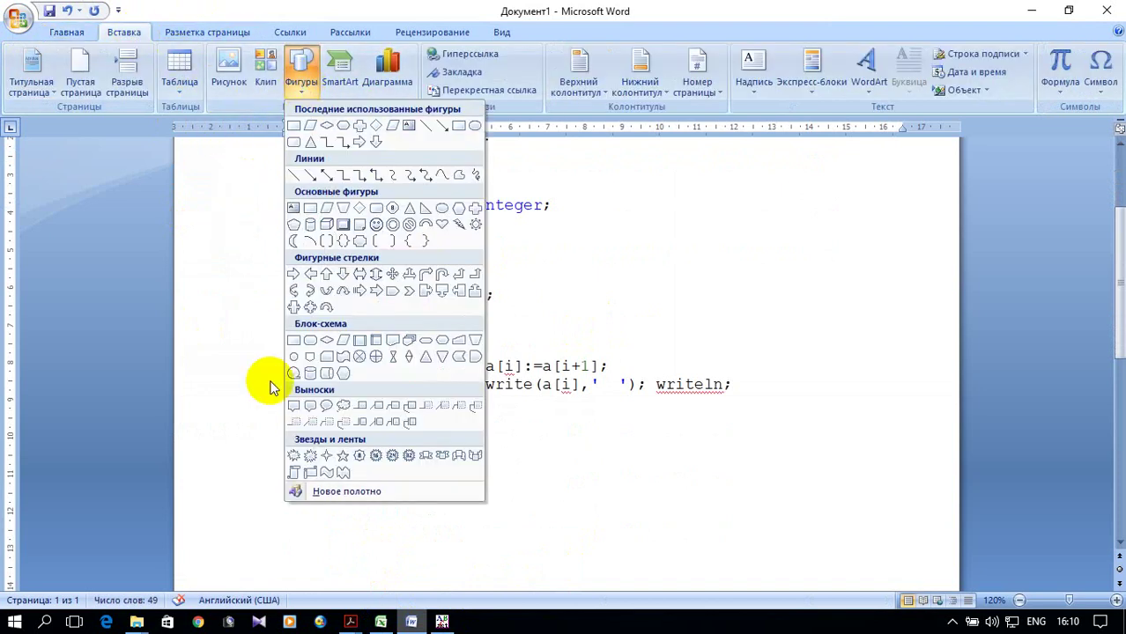
{"action": "left_click", "coordinate": [363, 494]}
Draw a rounded rectangle about 0.95 cm high and 3.56 cm wide near the upper edge of the canvas
{"action": "scroll", "coordinate": [471, 351], "scroll_direction": "up", "scroll_amount": 4}
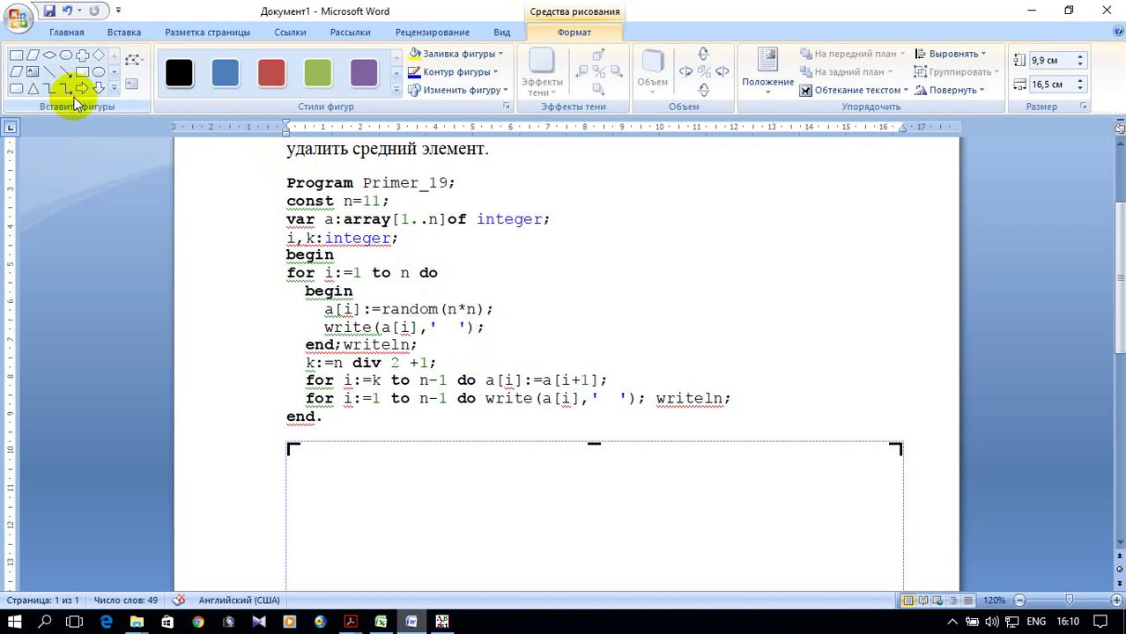
{"action": "left_click", "coordinate": [16, 88]}
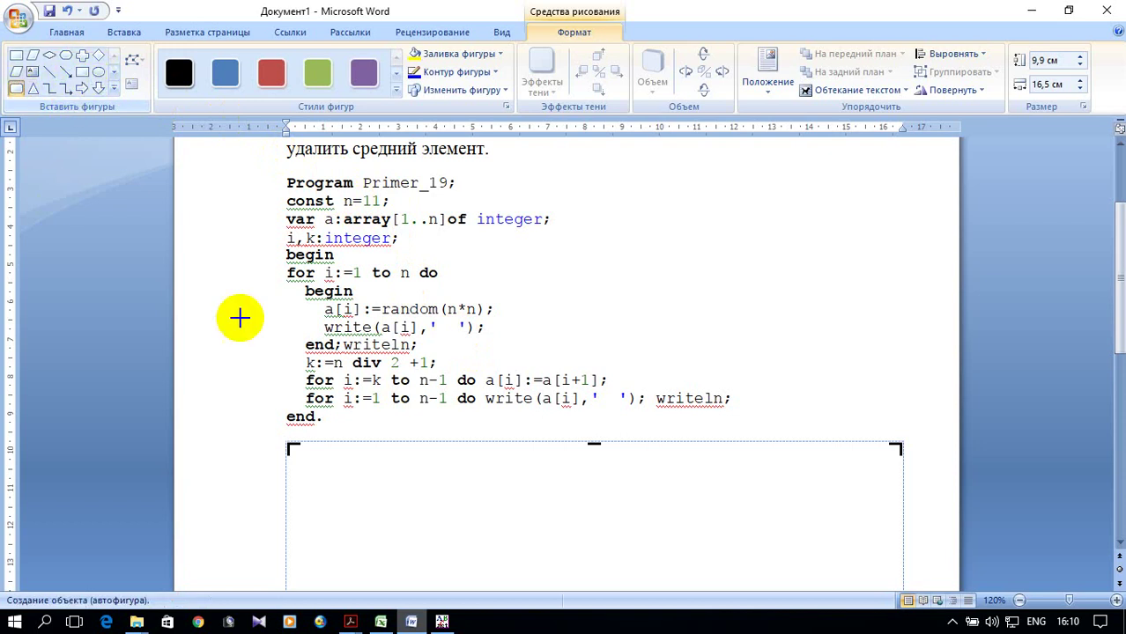
{"action": "left_click_drag", "start_coordinate": [415, 453], "coordinate": [548, 489]}
{"action": "scroll", "coordinate": [486, 445], "scroll_direction": "up", "scroll_amount": 3}
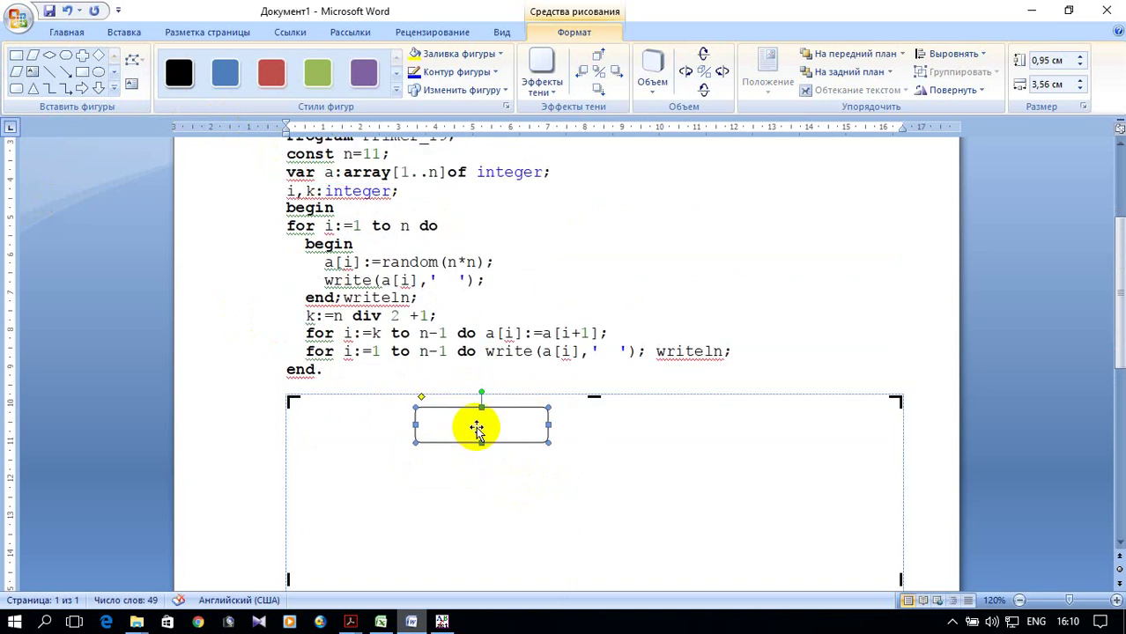
Draw a plain rectangle about 0.97 cm high and 3.76 cm wide just below the rounded rectangle
{"action": "scroll", "coordinate": [476, 429], "scroll_direction": "up", "scroll_amount": 1}
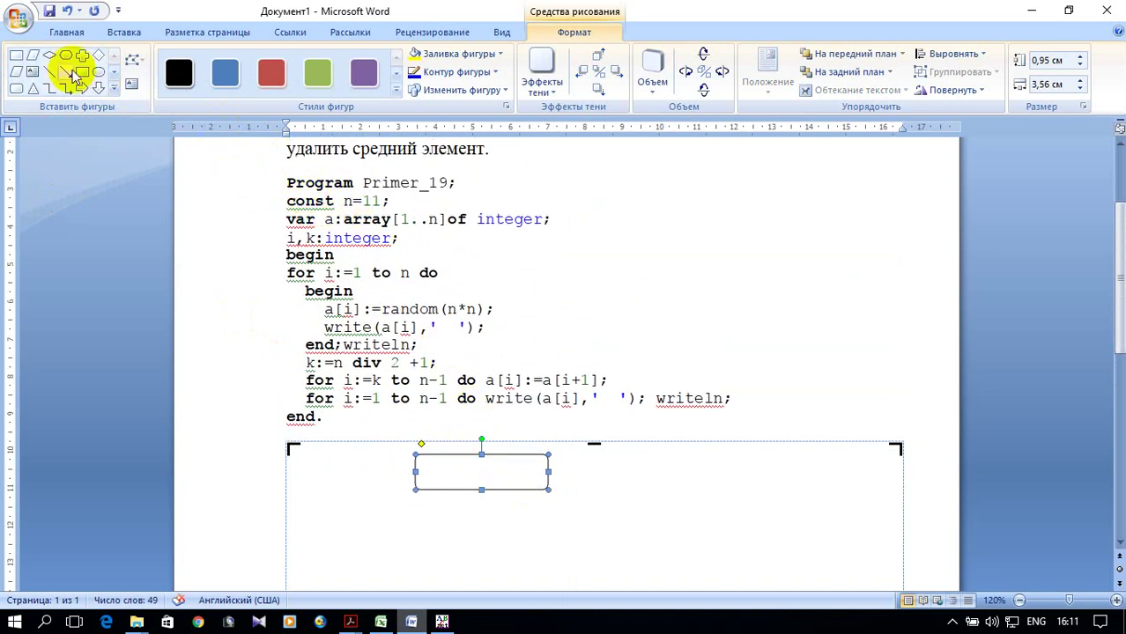
{"action": "left_click", "coordinate": [18, 54]}
{"action": "left_click_drag", "start_coordinate": [407, 508], "coordinate": [549, 545]}
{"action": "scroll", "coordinate": [540, 540], "scroll_direction": "down", "scroll_amount": 4}
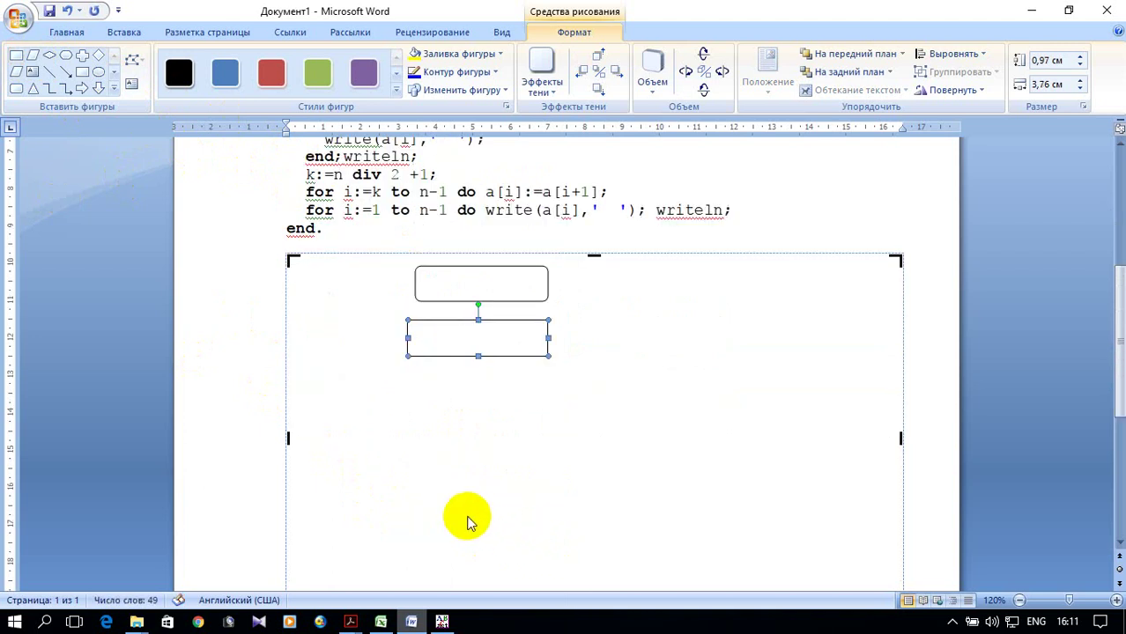